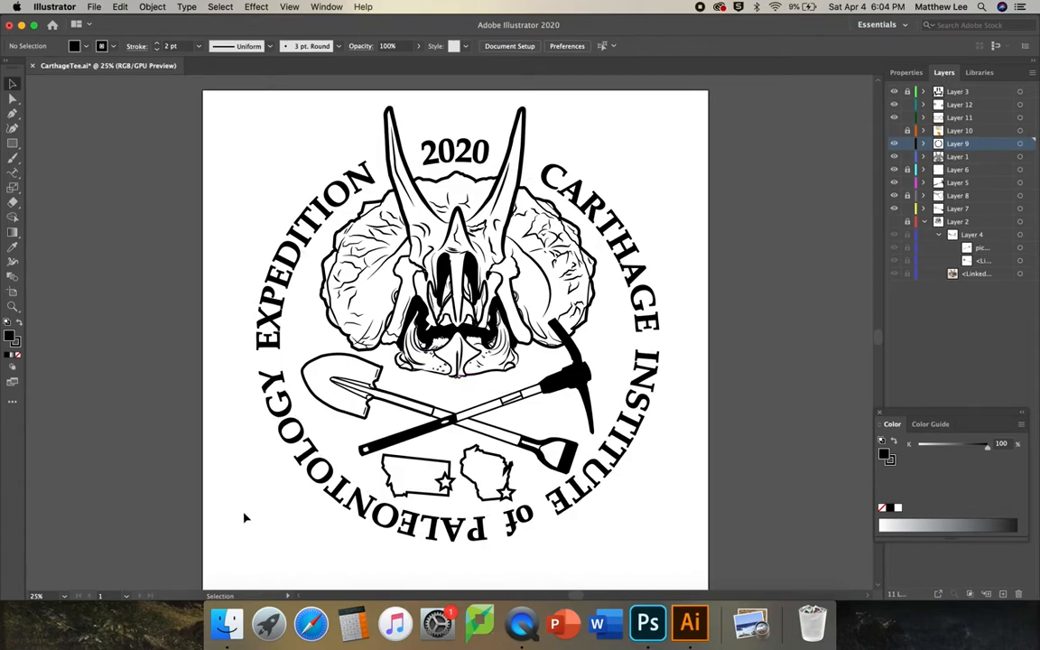
- Switch to Finder and view the triceratops skull reference image from the Carthage Tee Shirt 2016 folder, closing it after inspection
click(227, 623)
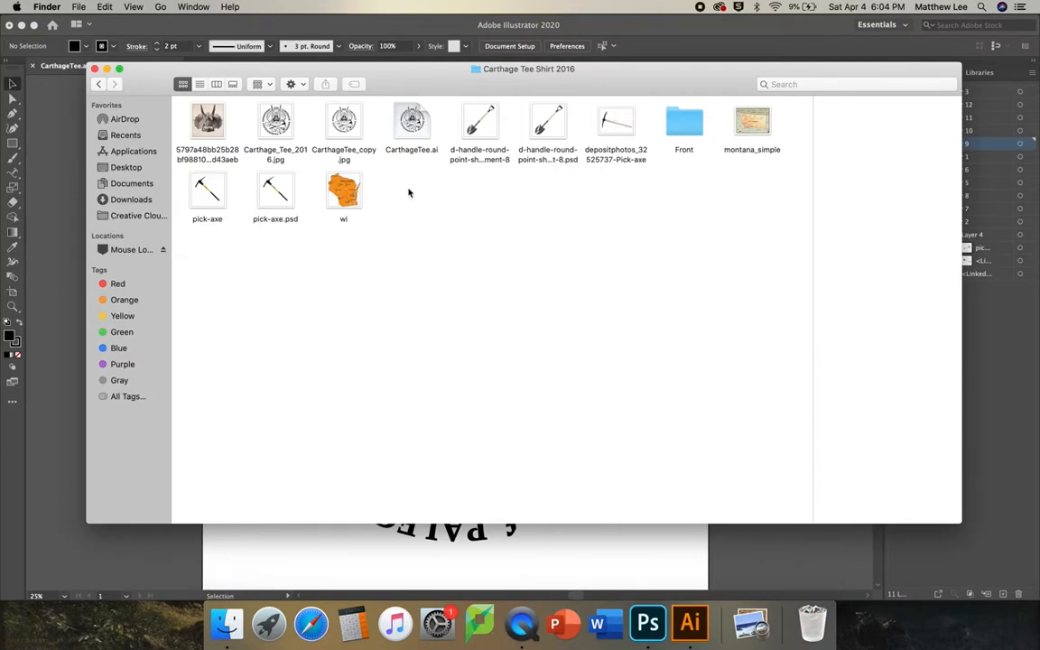
double_click(208, 122)
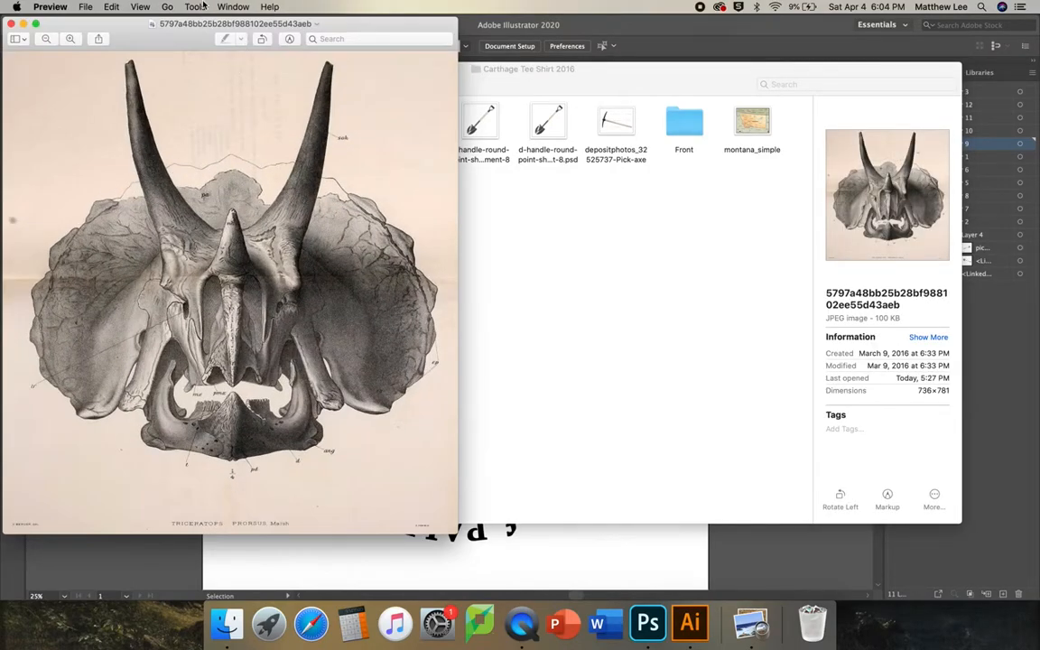
drag(204, 25, 426, 56)
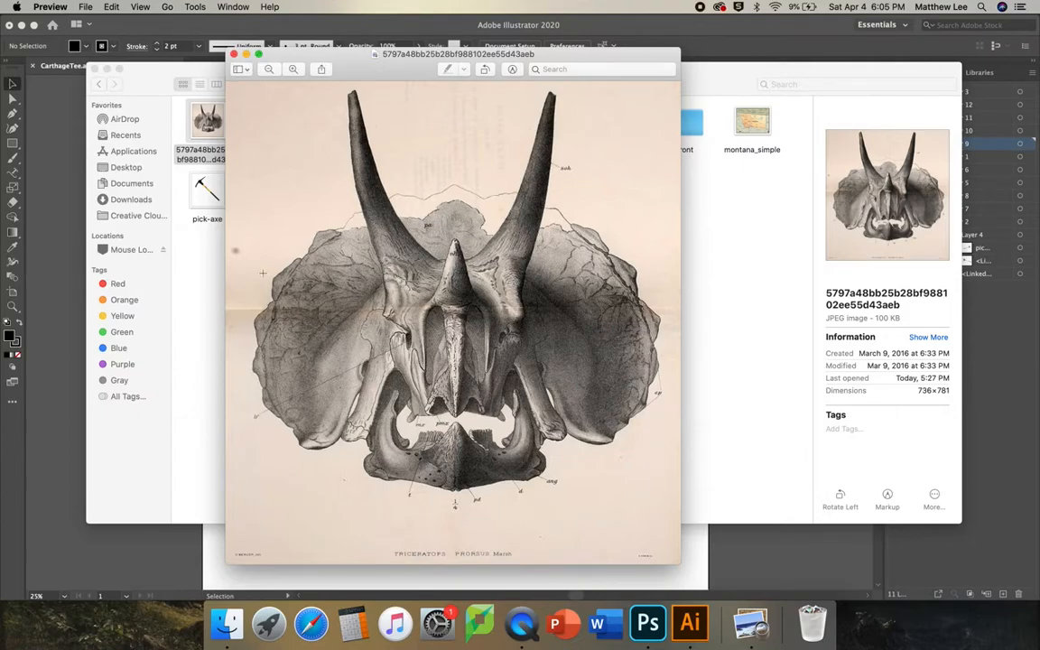
click(233, 55)
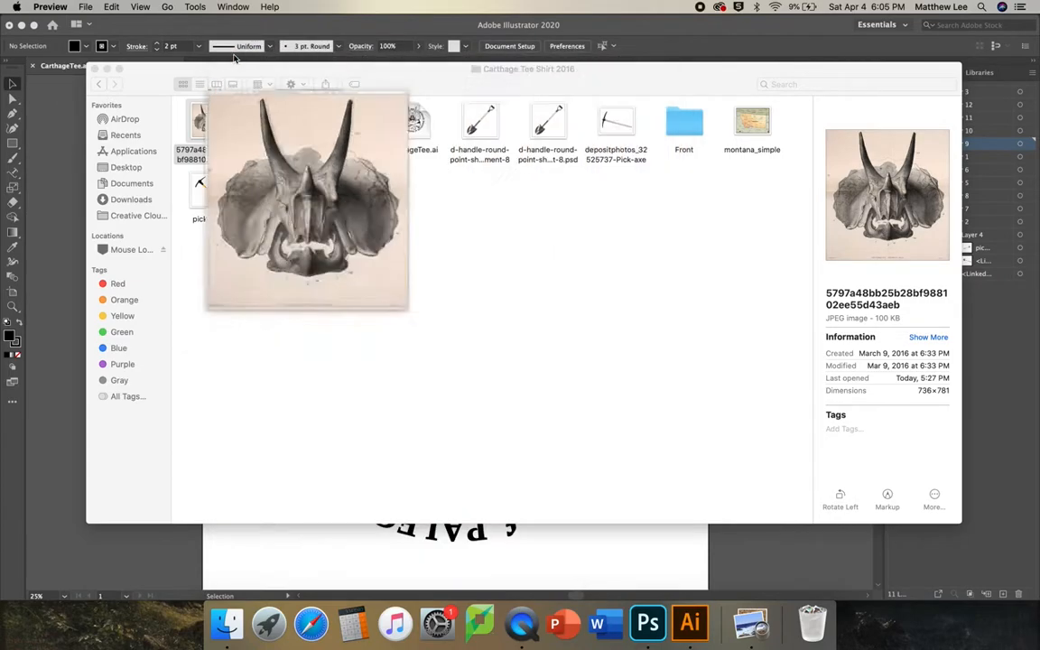
- Preview the shovel photo, the wi map and the montana_simple map one by one, closing each, and minimize the folder window
double_click(480, 124)
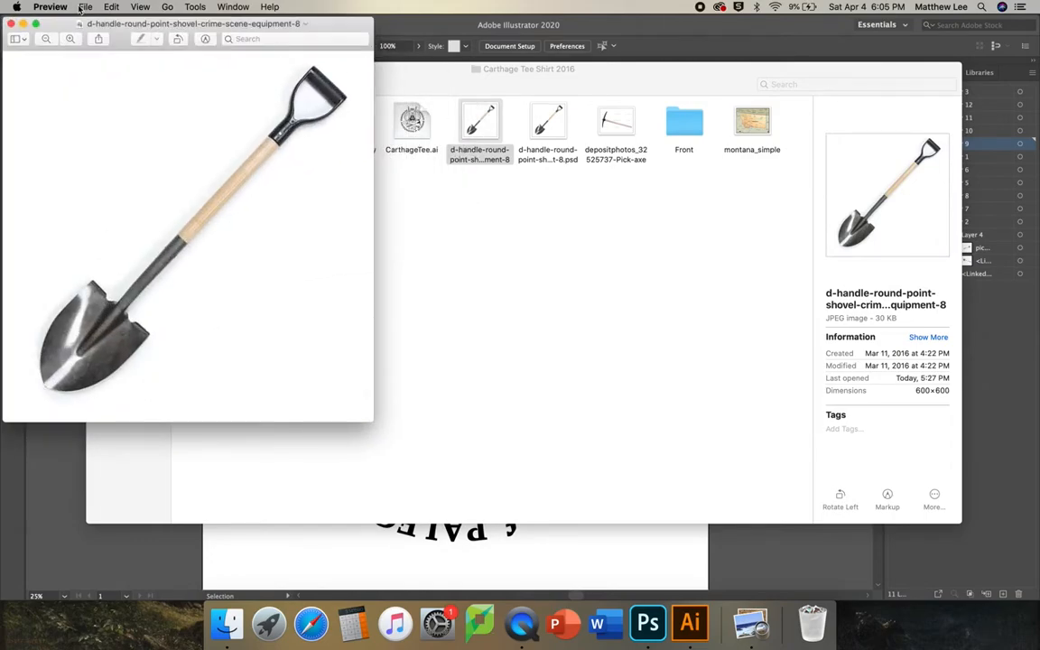
click(11, 23)
click(346, 190)
double_click(347, 193)
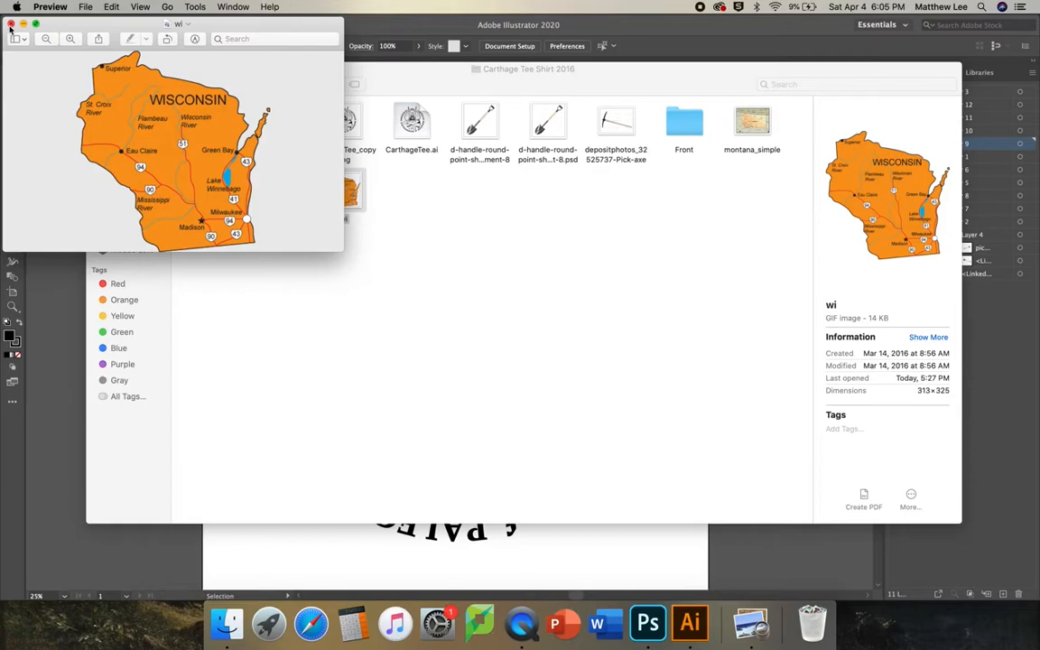
click(11, 24)
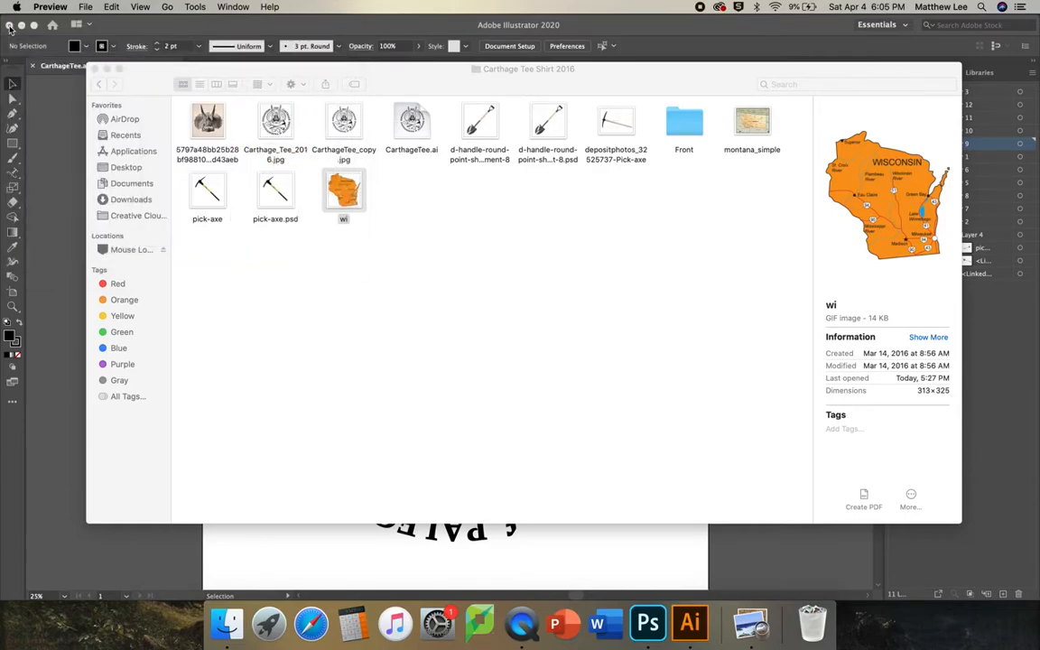
double_click(752, 122)
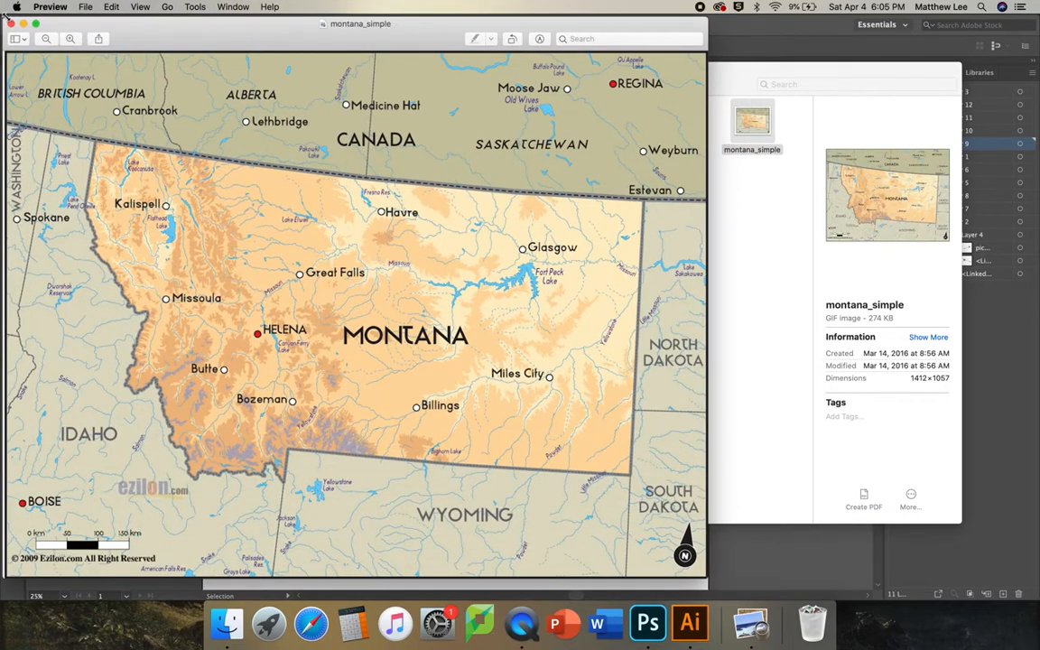
click(11, 21)
drag(141, 71, 124, 94)
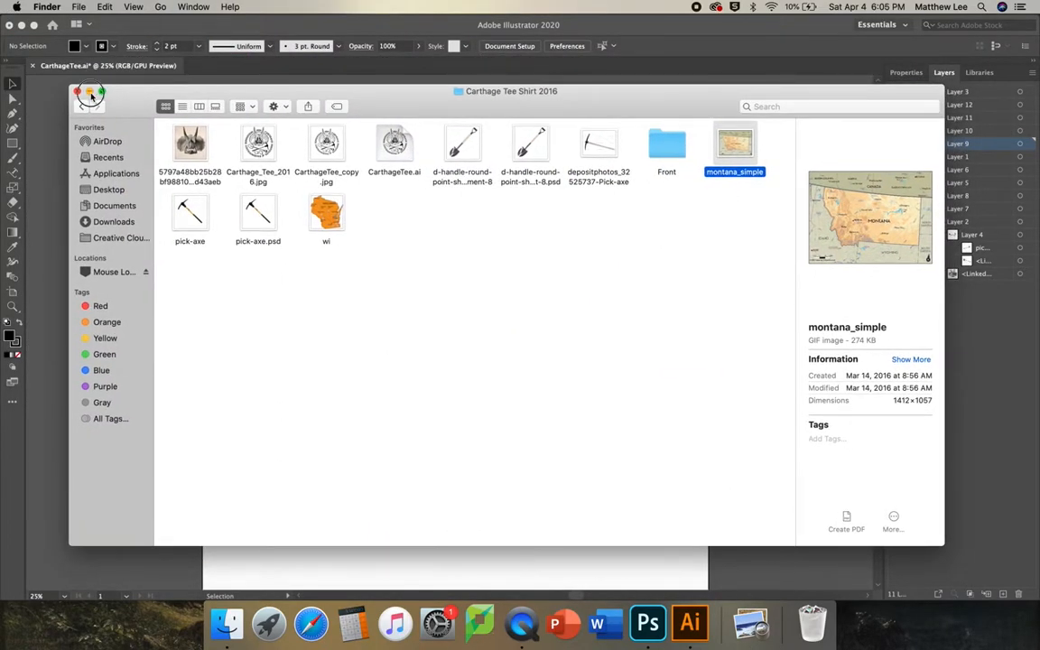
click(90, 93)
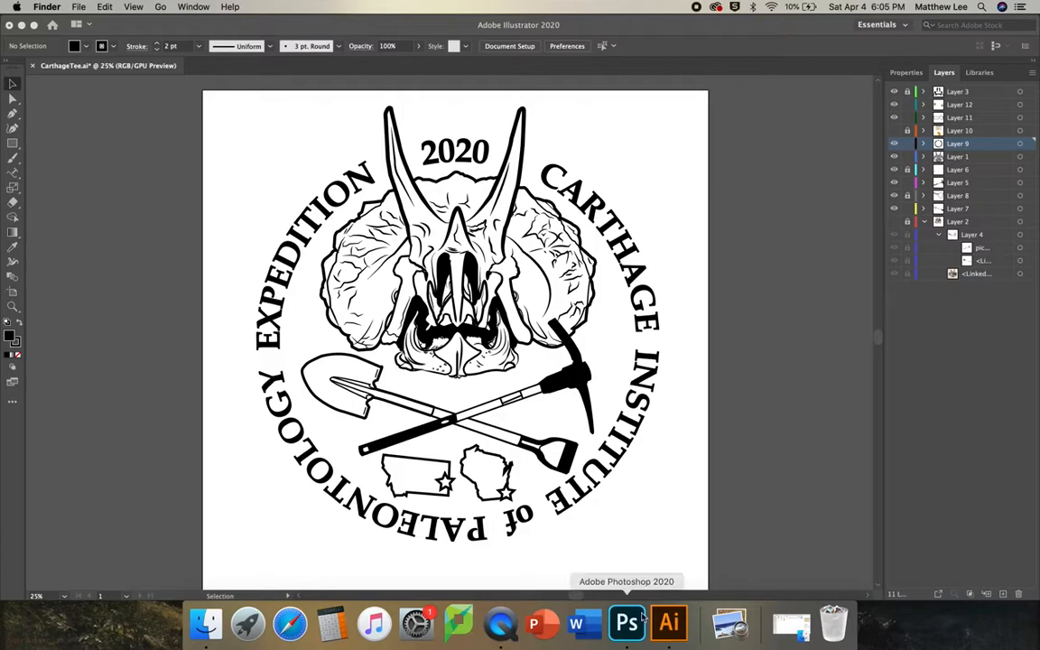
- Switch to Photoshop and try lowering the opacity of Layer 0 in the skull image before restoring it to 100%
click(641, 620)
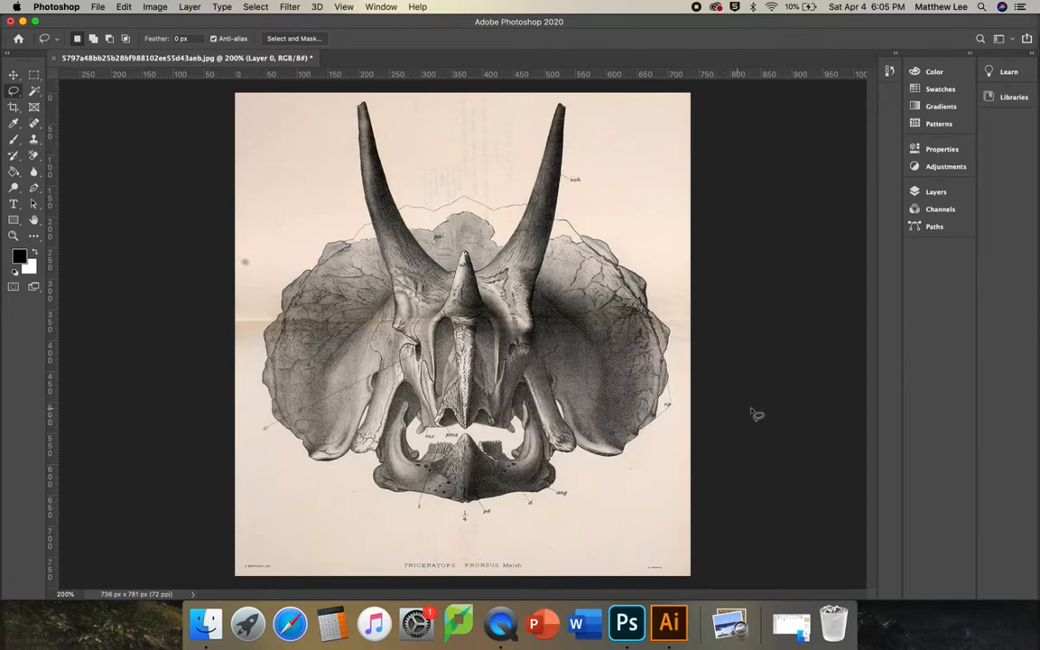
click(932, 192)
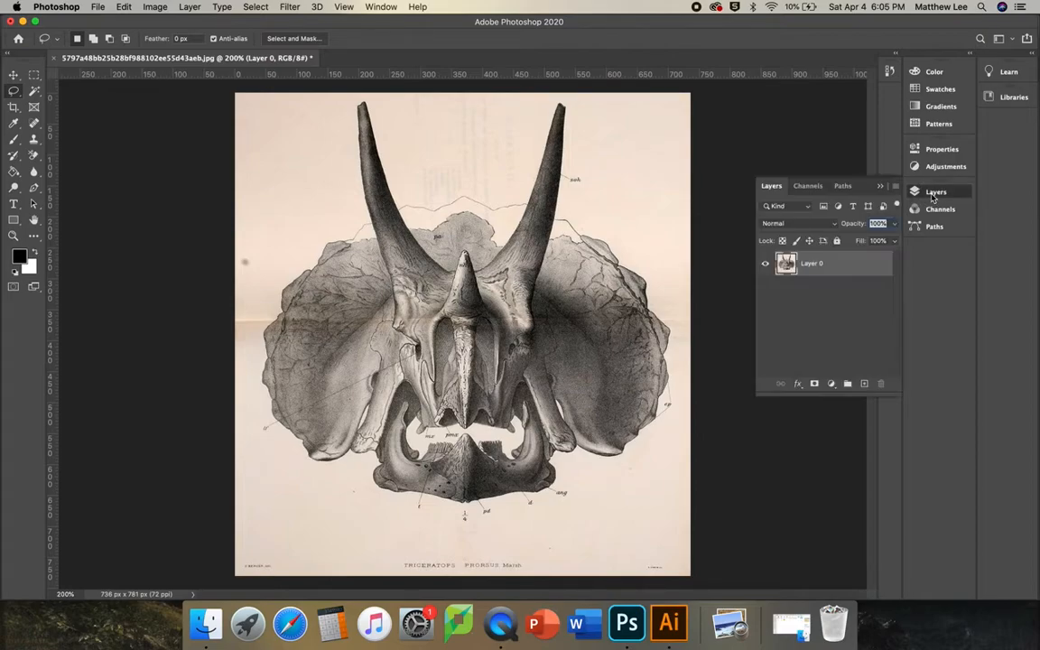
click(894, 227)
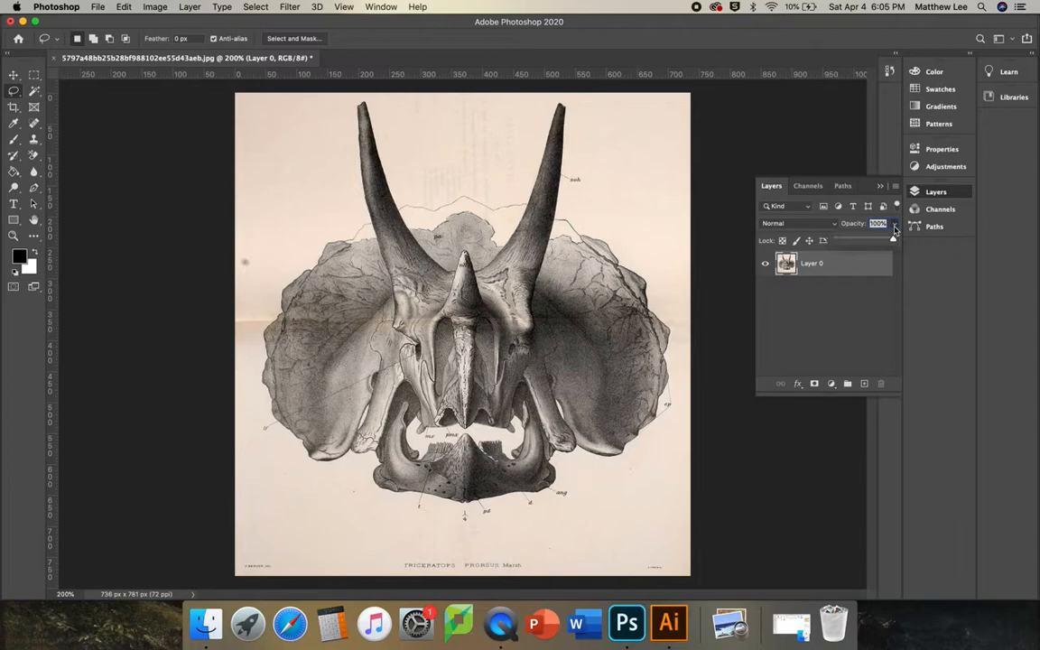
drag(894, 230, 886, 241)
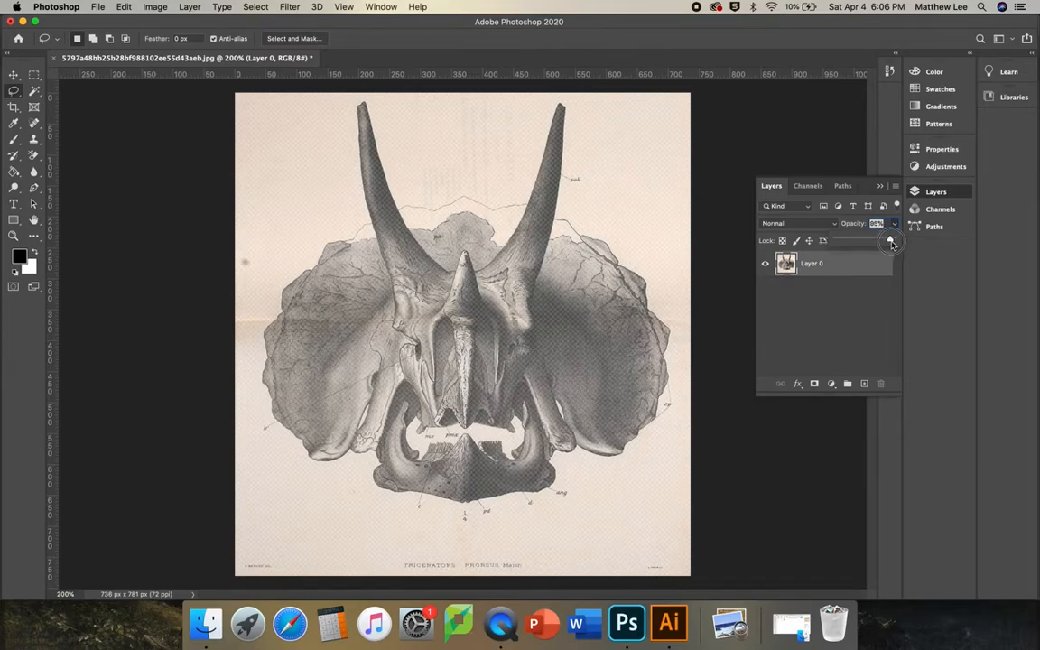
drag(889, 241, 893, 242)
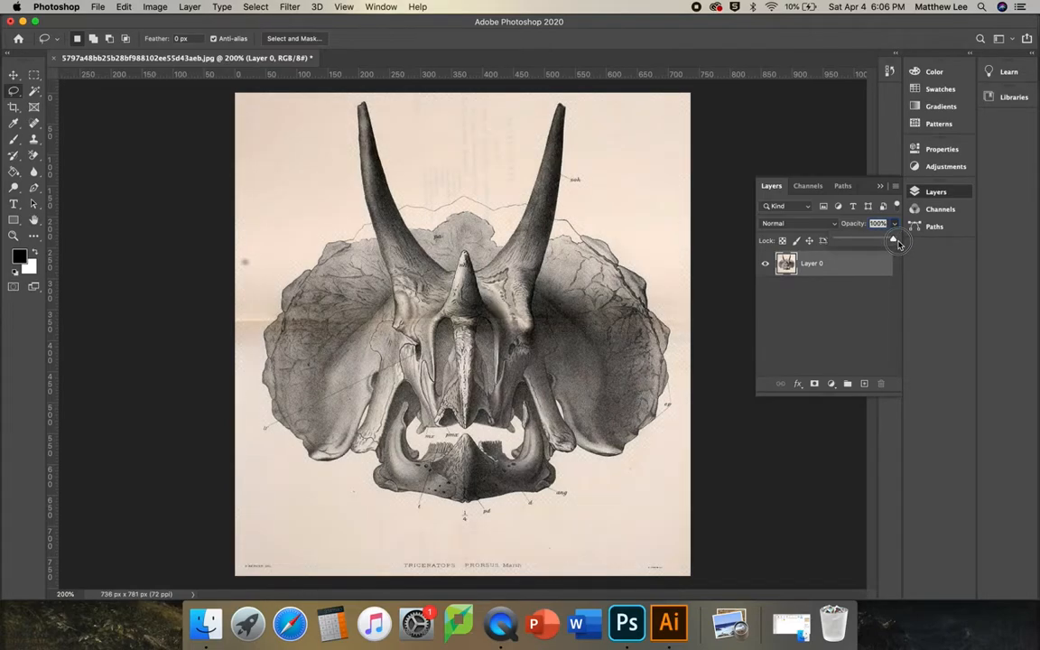
- Hide Layer 0 of the skull image, show it again and collapse the layer list
click(766, 265)
click(765, 264)
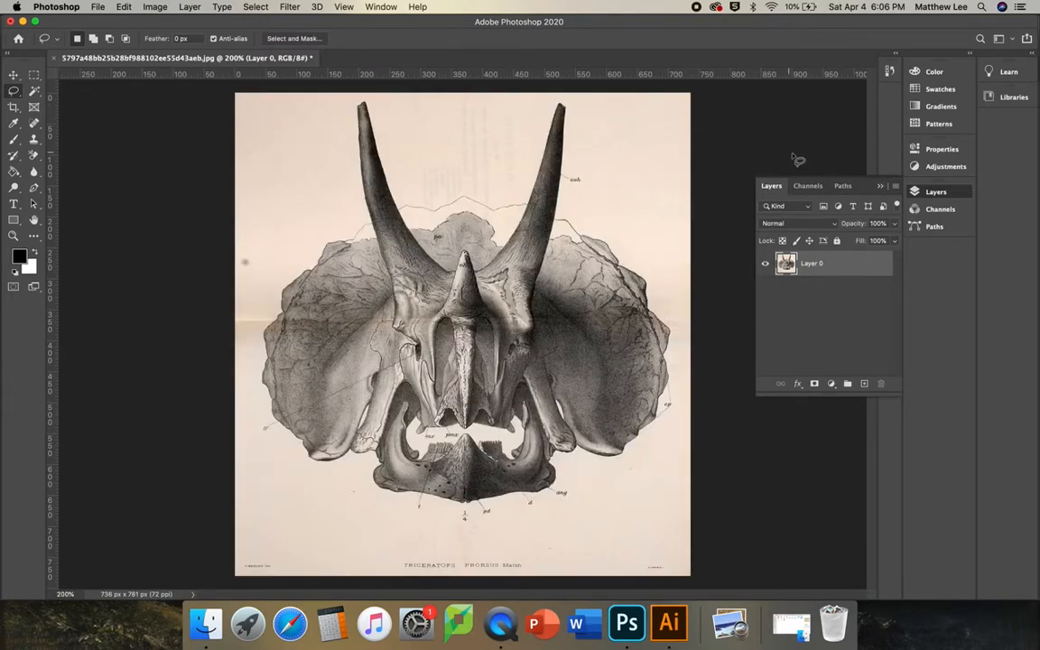
click(879, 187)
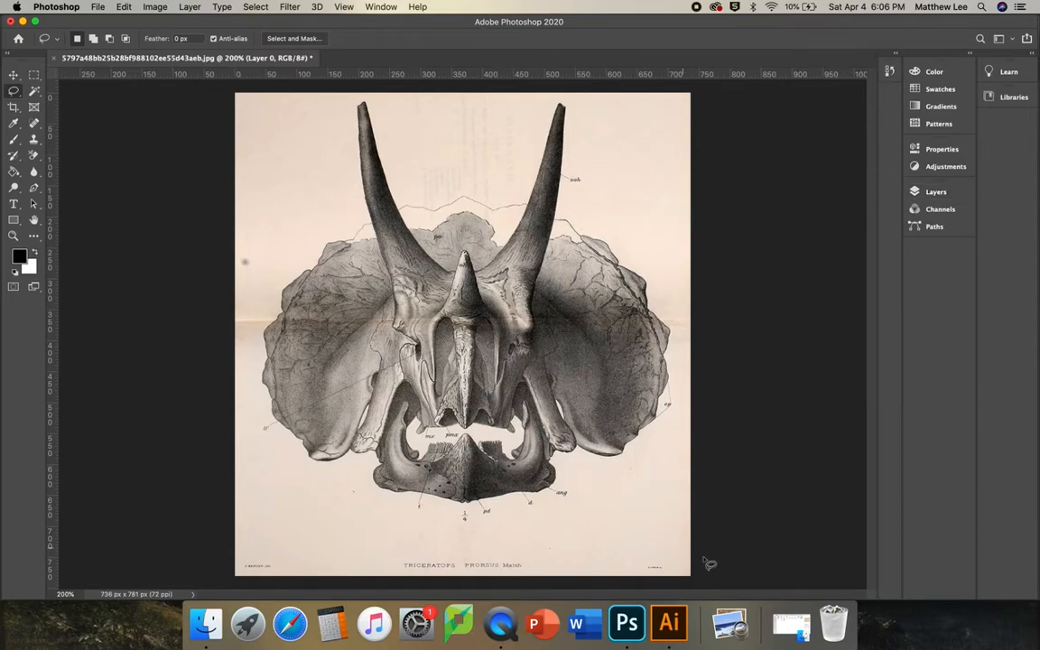
- Switch to Illustrator and start a new Art & Illustration document with inches as units, 15 in wide and 15 in high
click(679, 623)
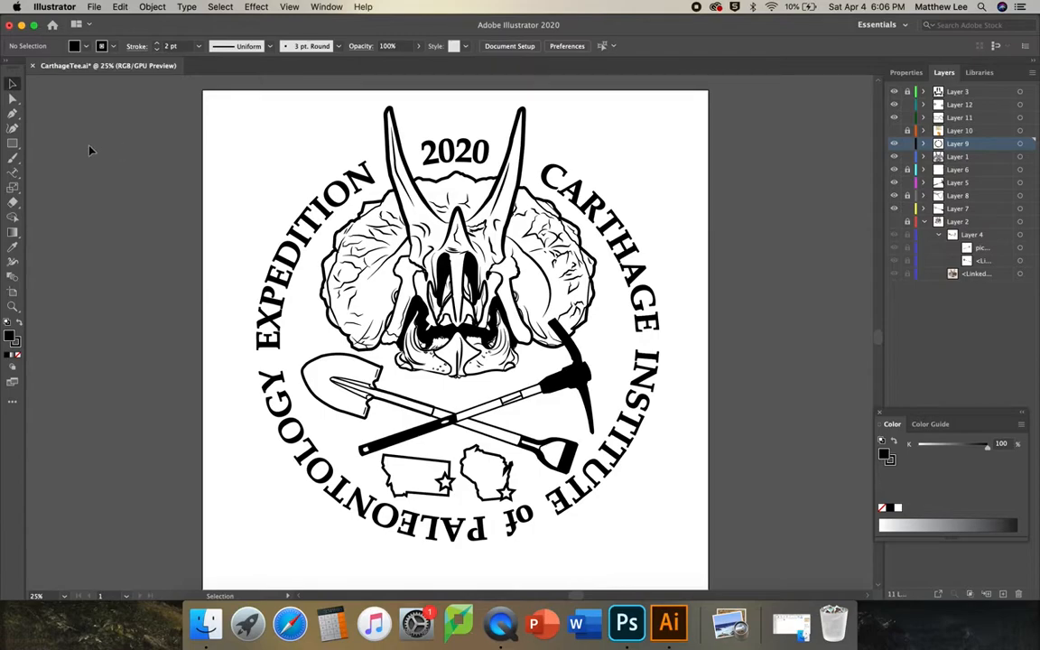
click(95, 7)
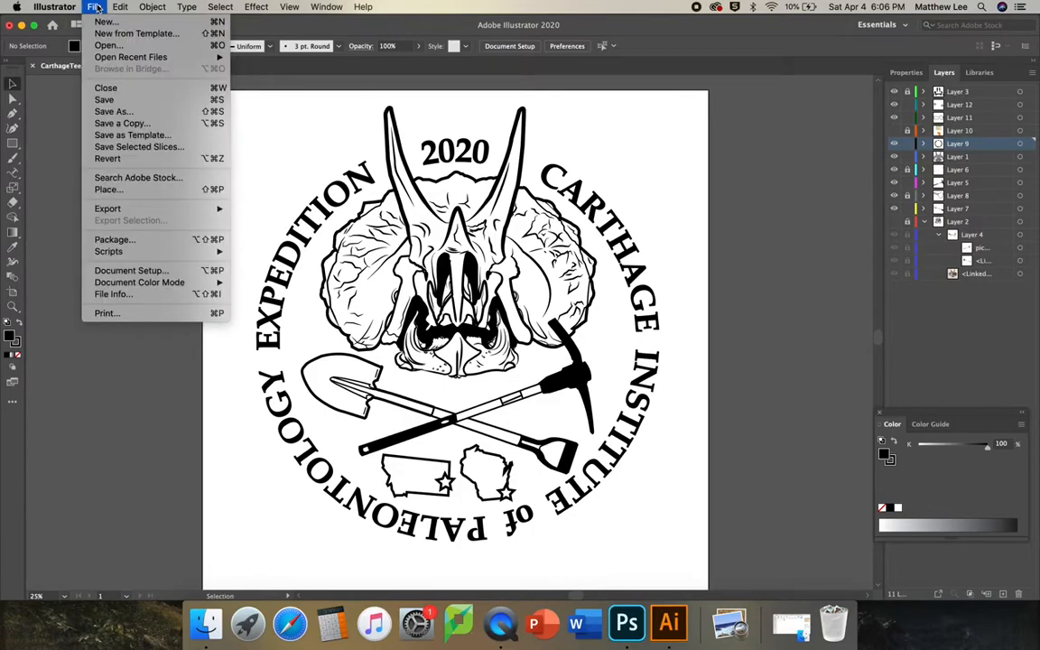
click(105, 22)
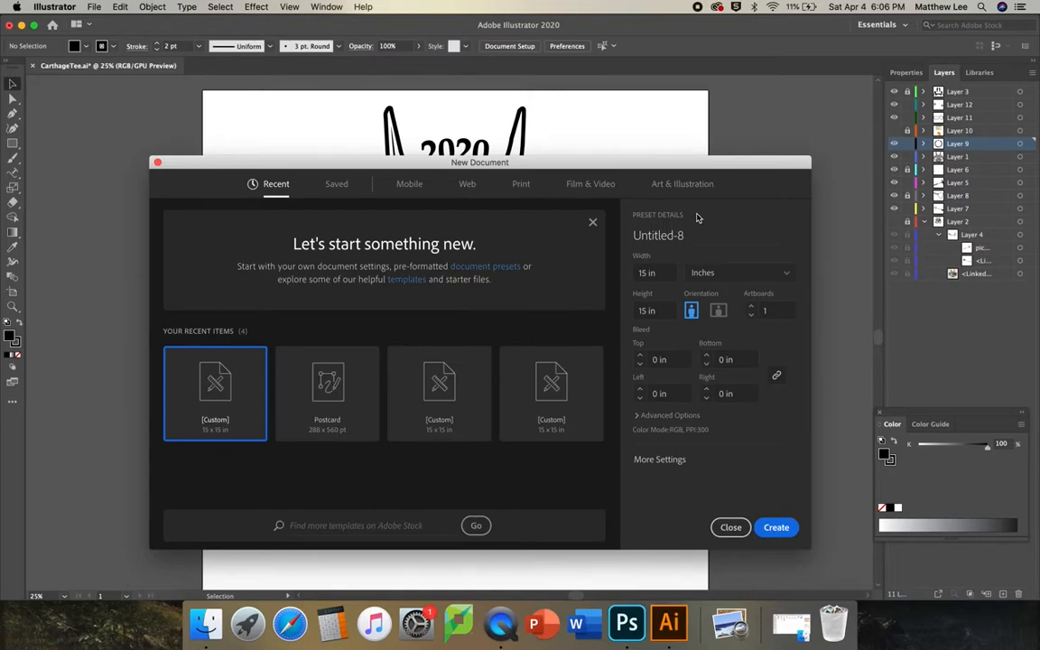
click(682, 190)
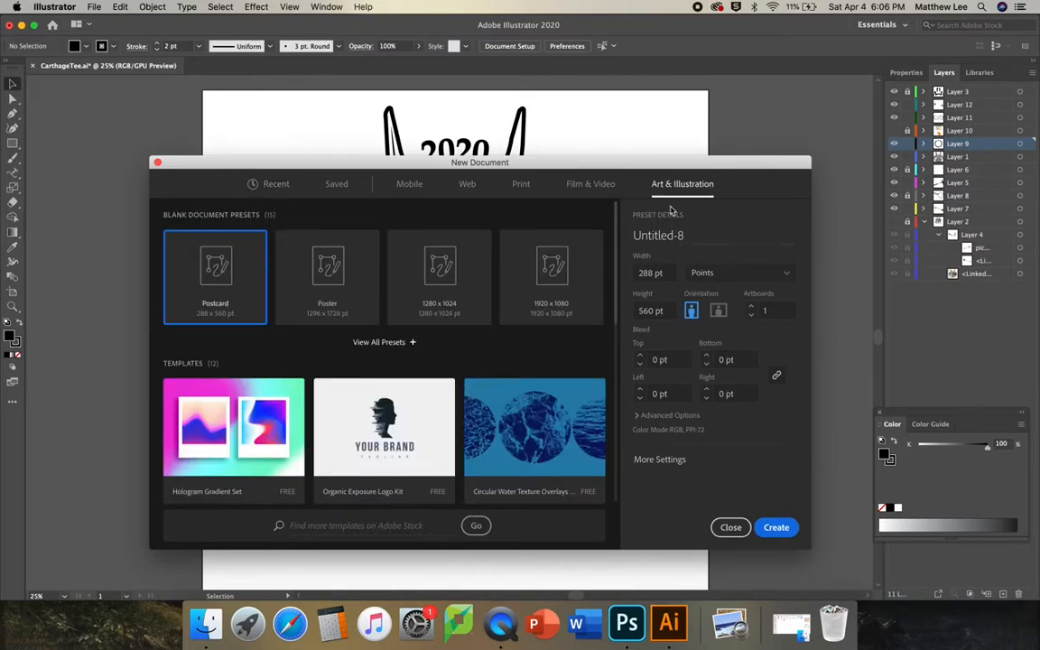
click(744, 273)
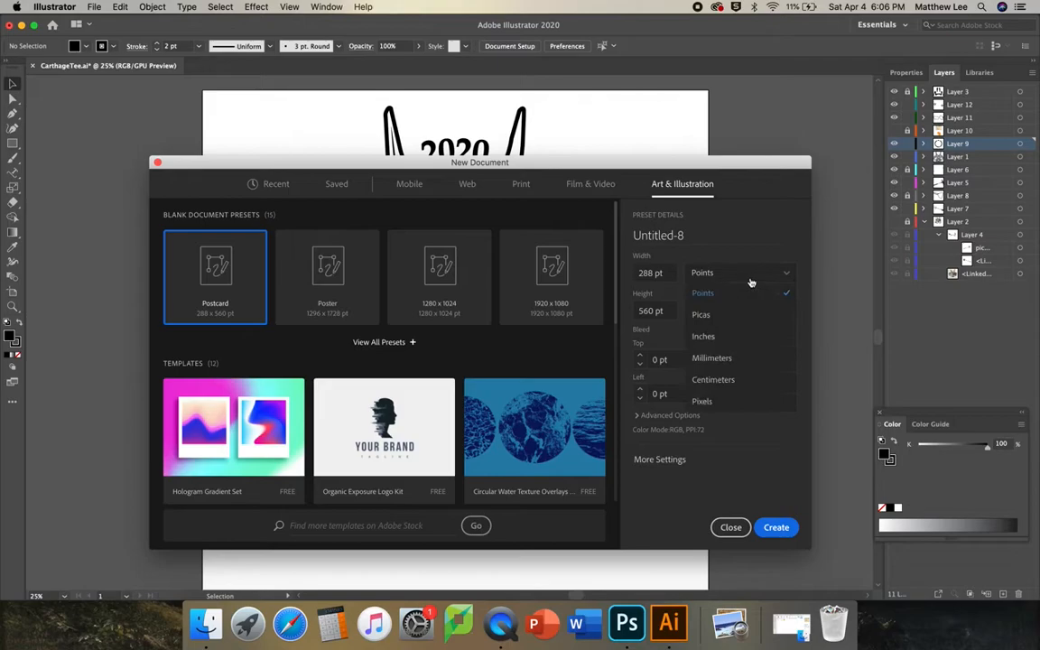
click(709, 337)
click(661, 276)
text(15)
click(652, 309)
text(1)
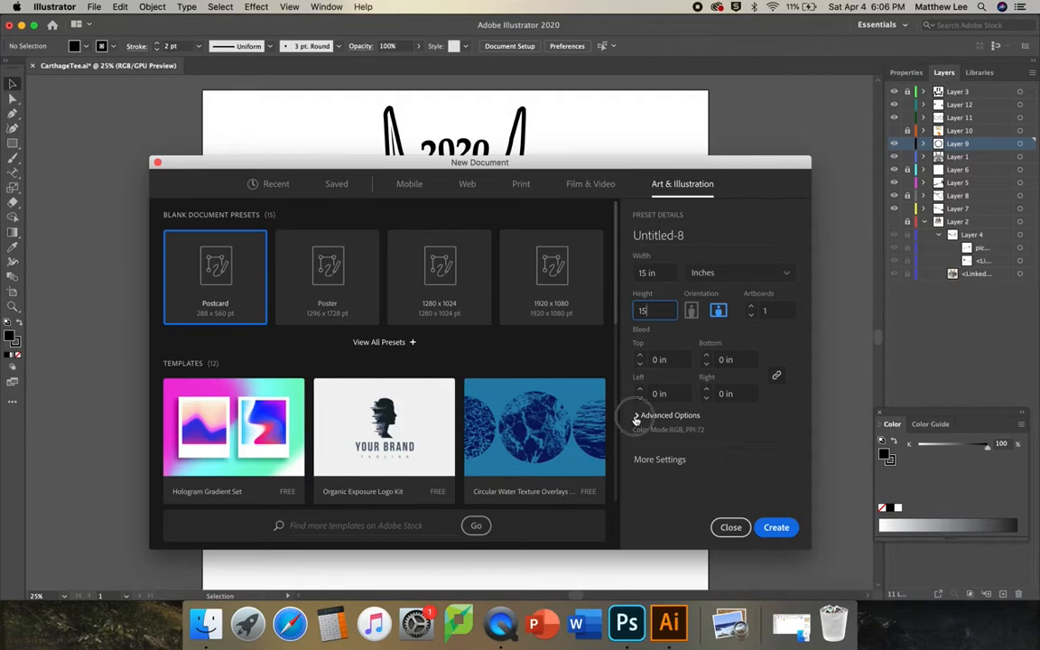
- Keep RGB Color as the color mode, set raster effects to High (300 ppi) and create the document
click(637, 416)
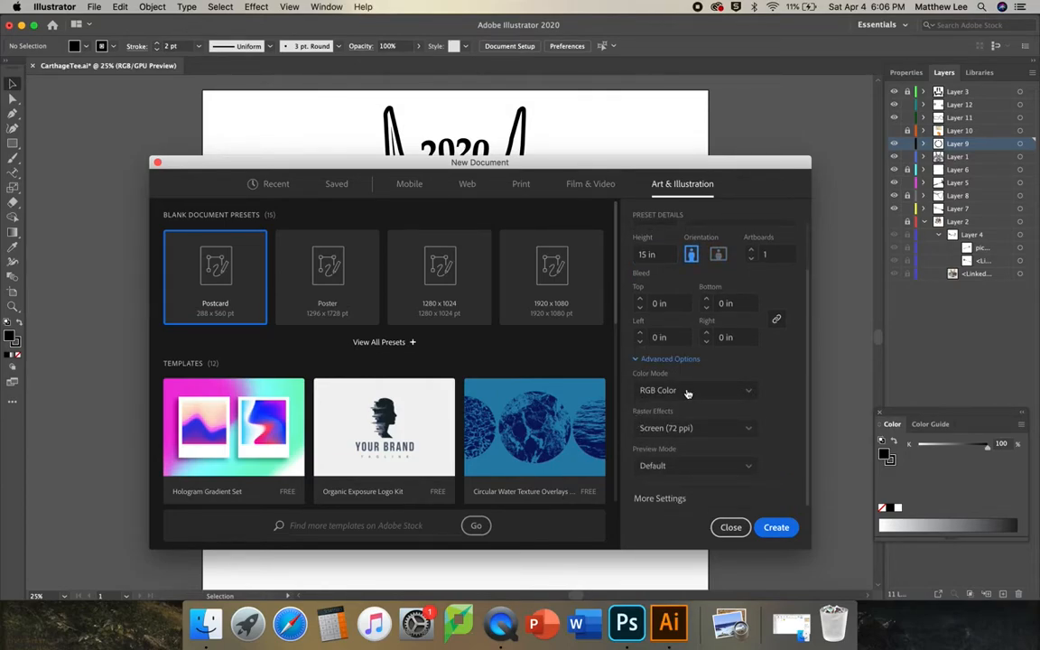
click(747, 393)
click(746, 395)
click(748, 429)
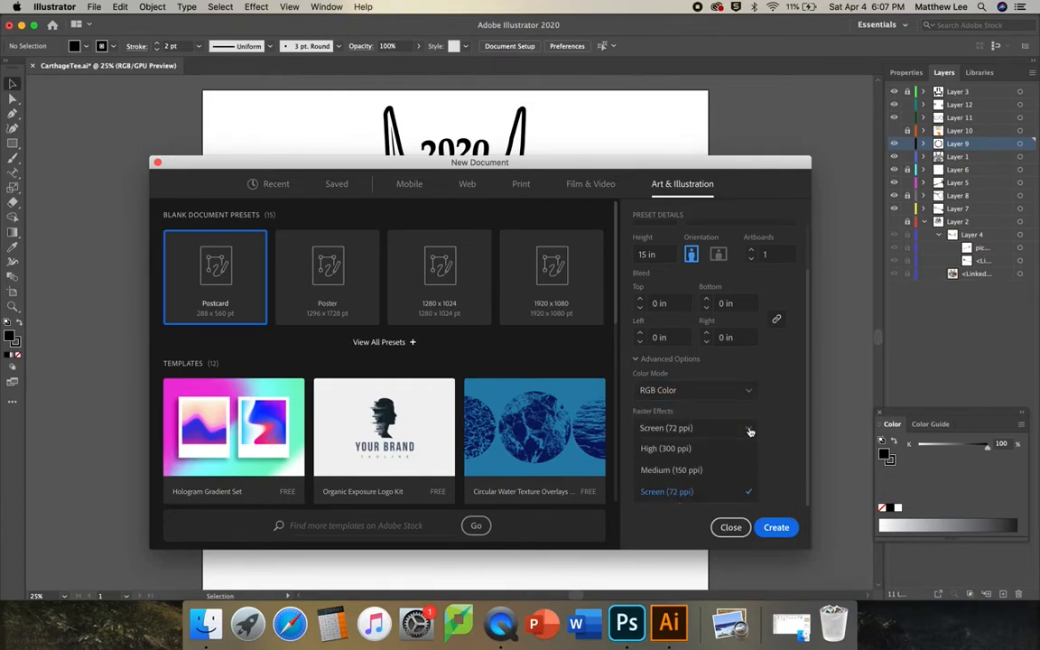
click(689, 451)
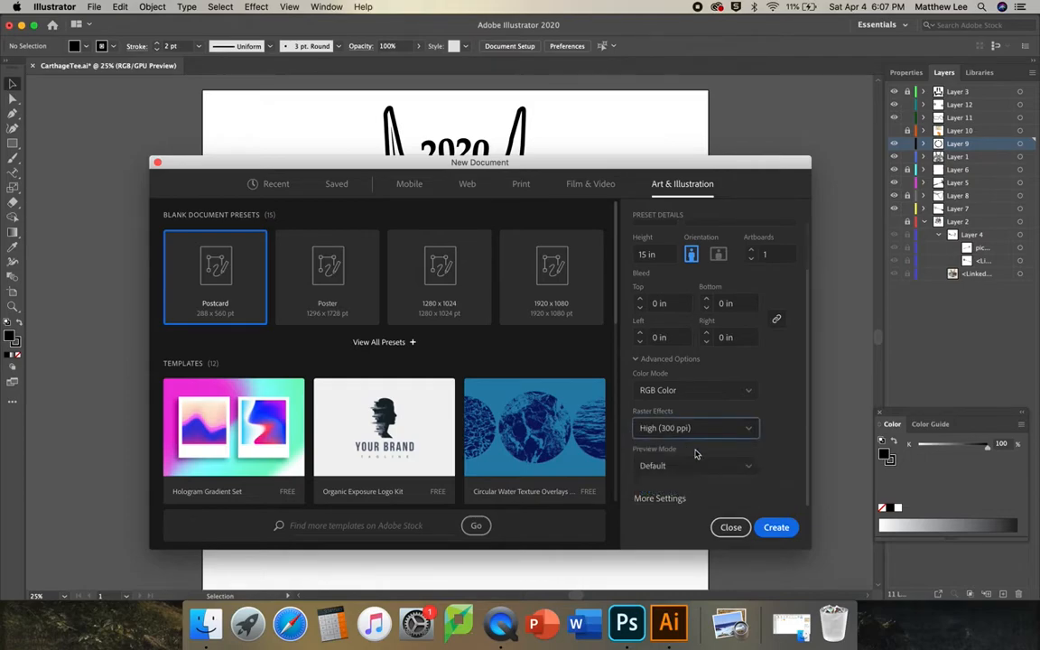
click(769, 528)
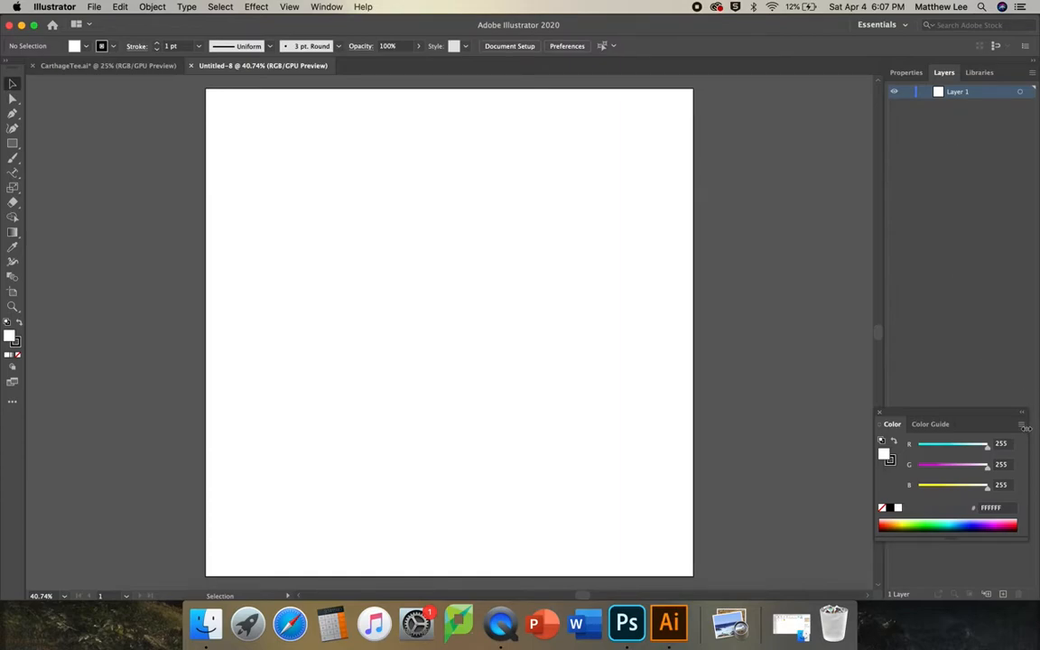
- Close the floating Color panel and check the list of available panels for Layers
click(880, 414)
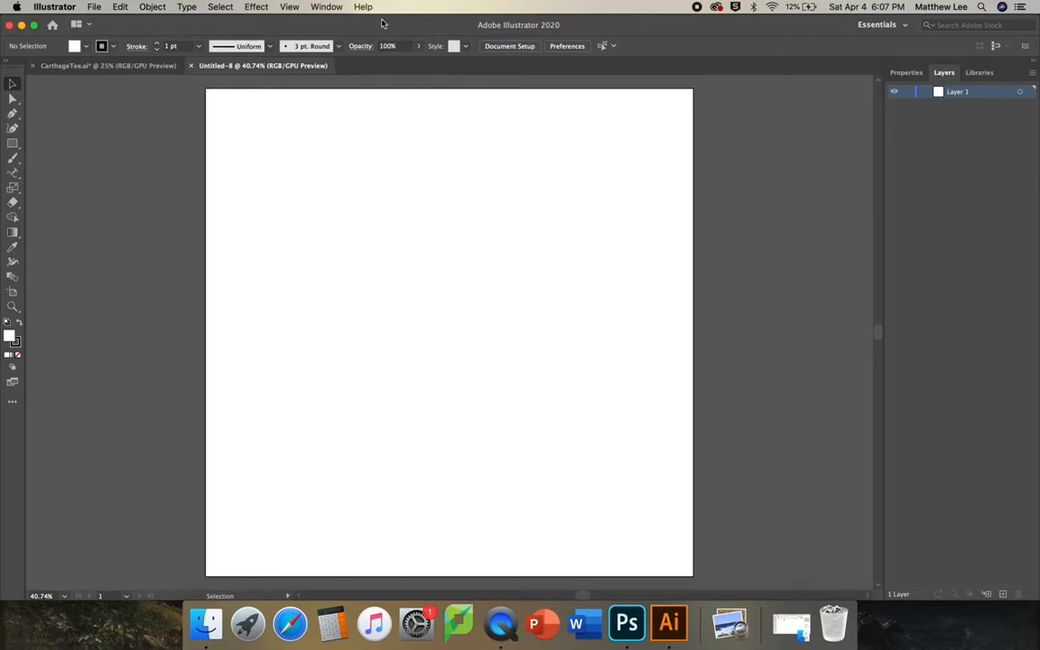
click(326, 6)
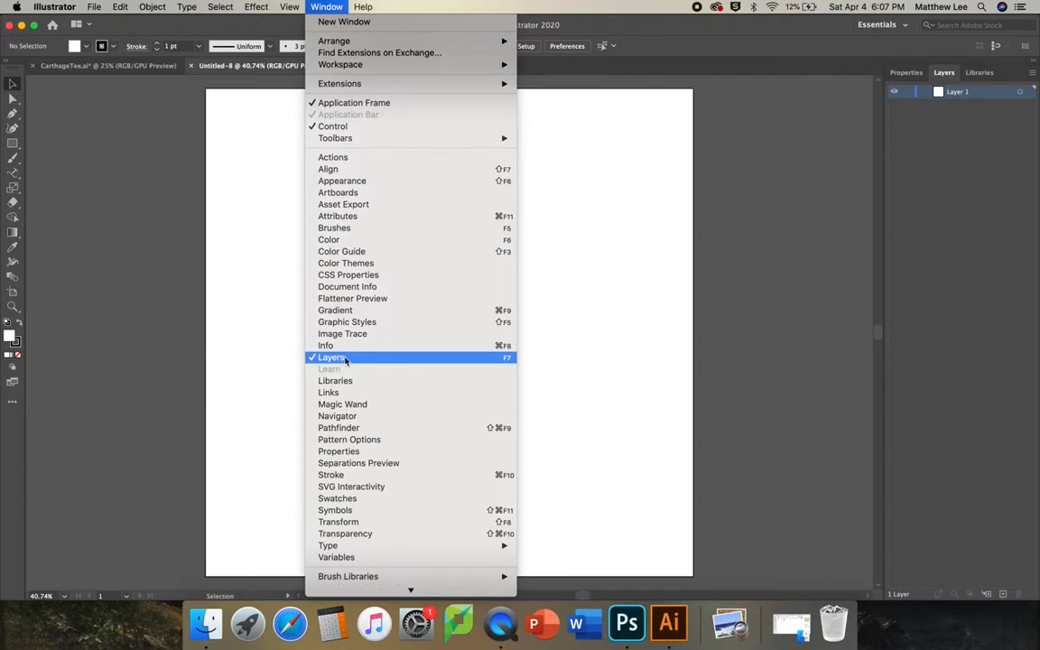
click(150, 289)
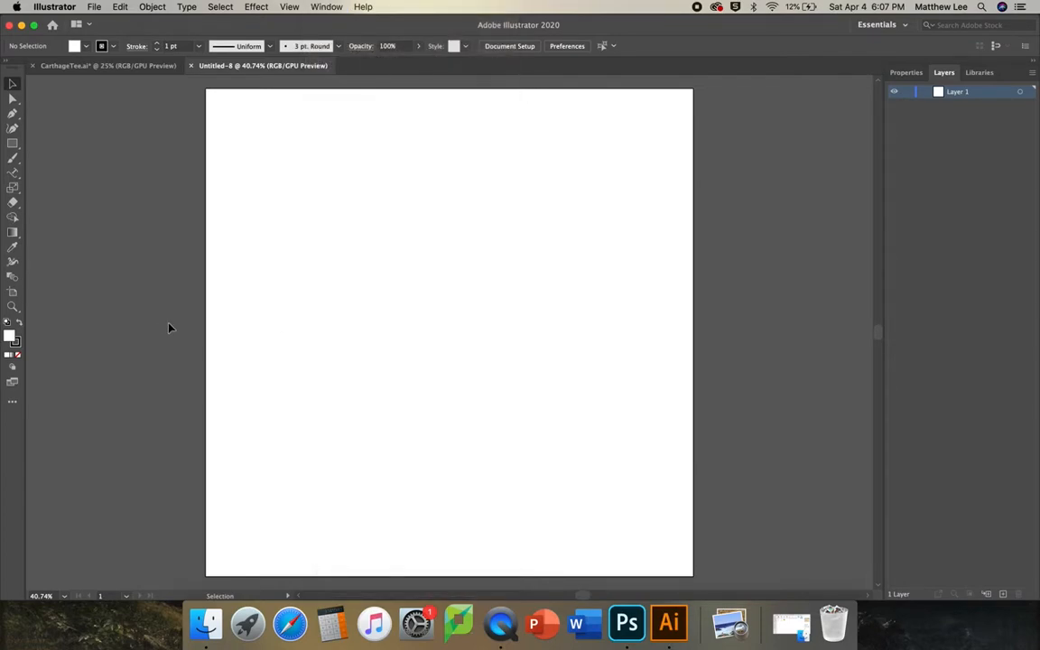
- Place the triceratops skull image as a linked file and position it near the center of the artboard's upper part
click(94, 8)
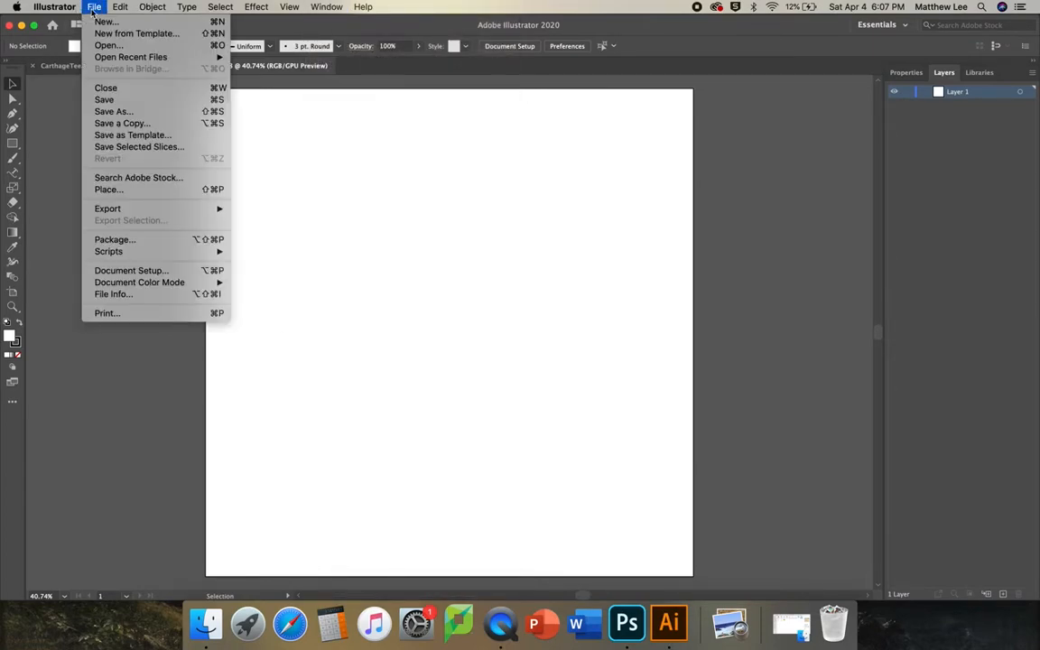
click(108, 190)
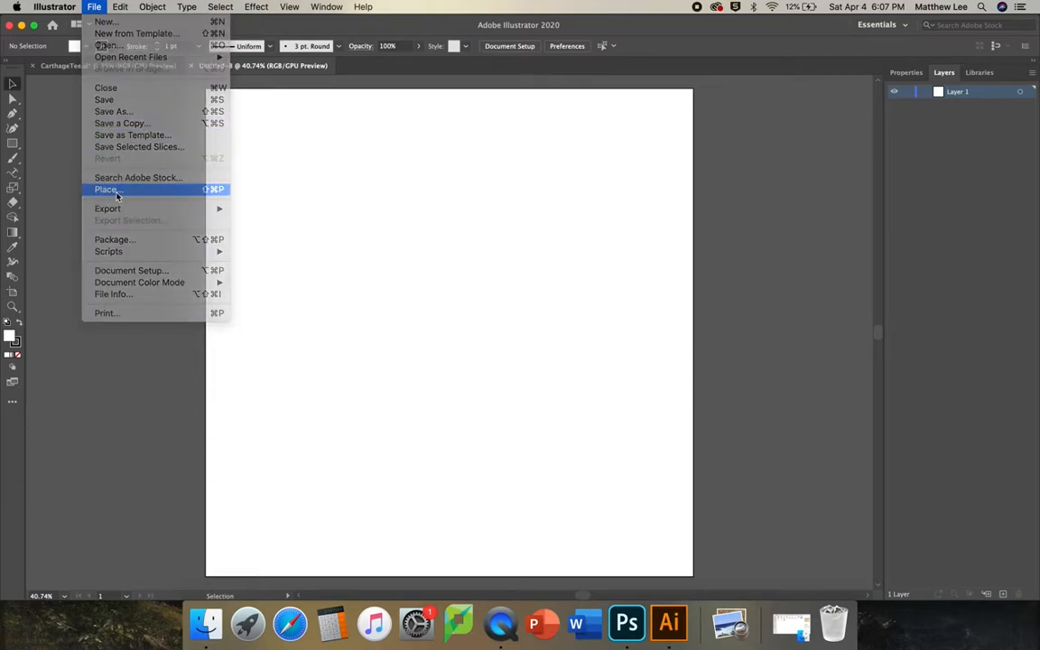
click(400, 136)
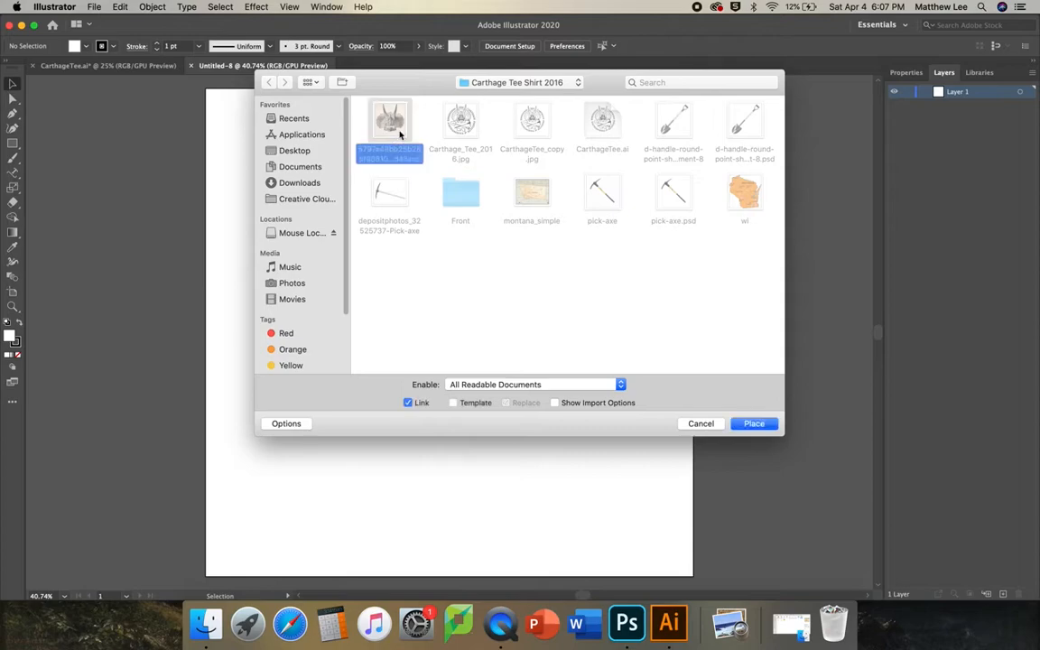
click(756, 423)
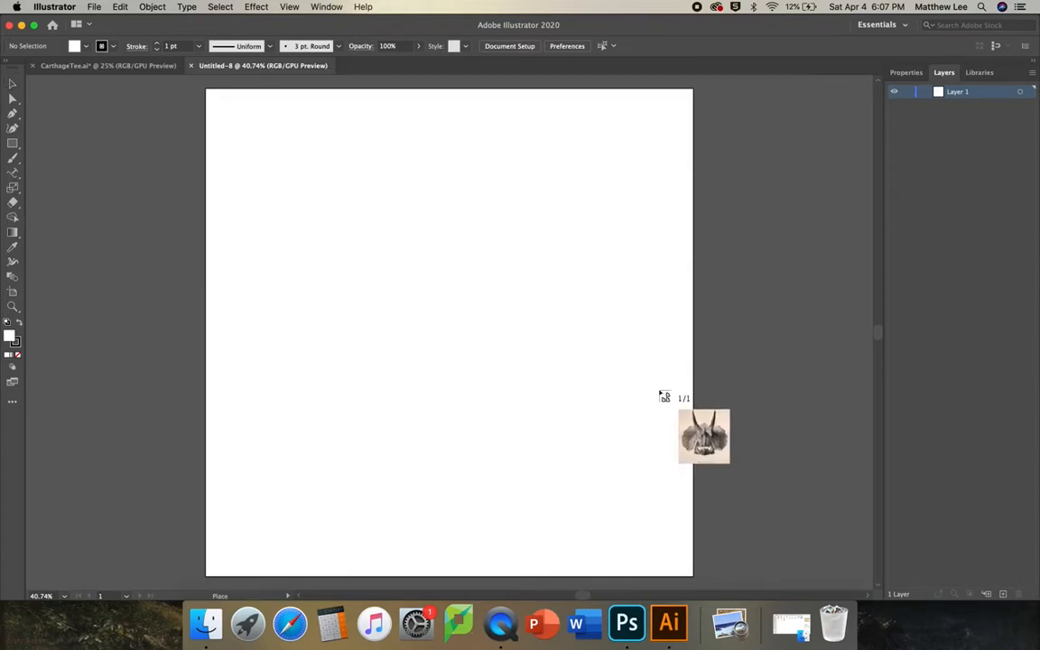
click(371, 271)
drag(515, 365, 441, 239)
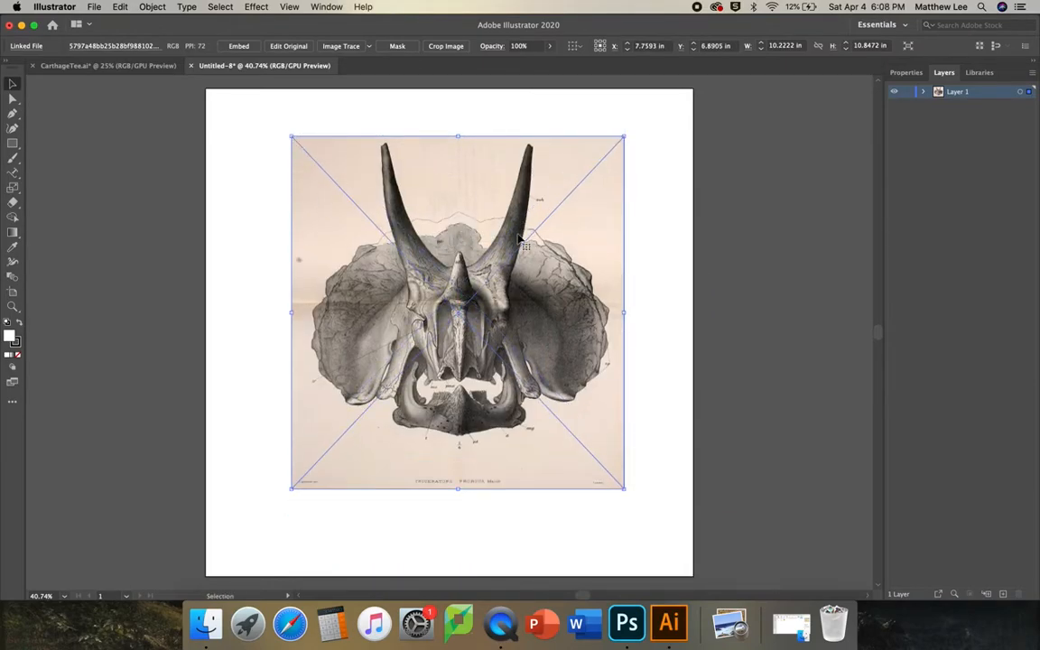
- Try shrinking the placed skull image to about 7.5 × 8.8 in, and undo the resize
drag(478, 134, 473, 177)
drag(618, 179, 531, 243)
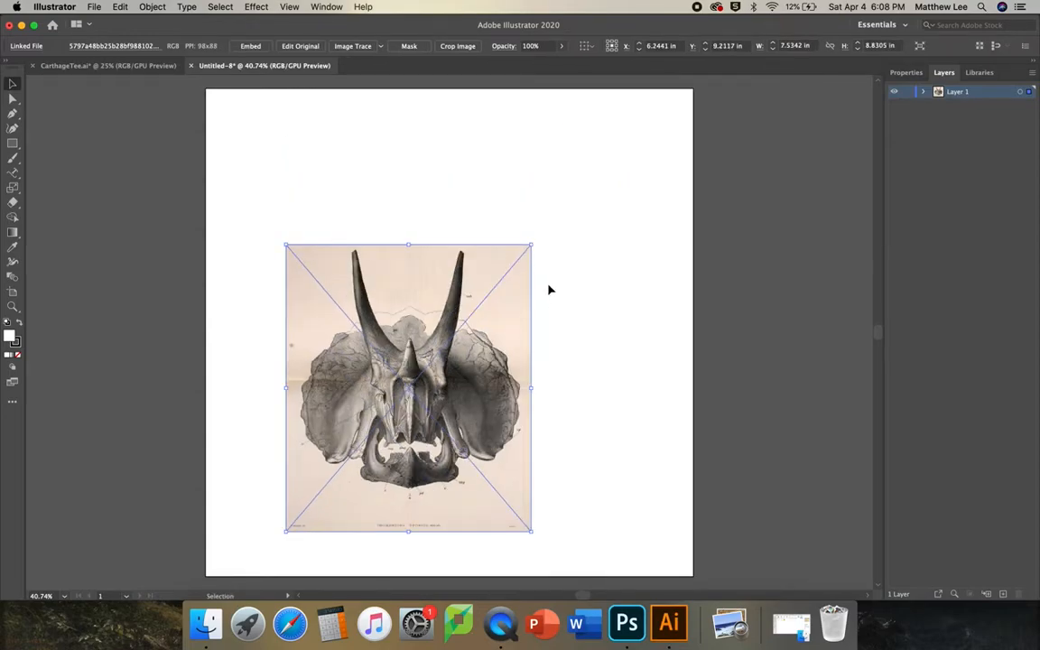
key(super+z)
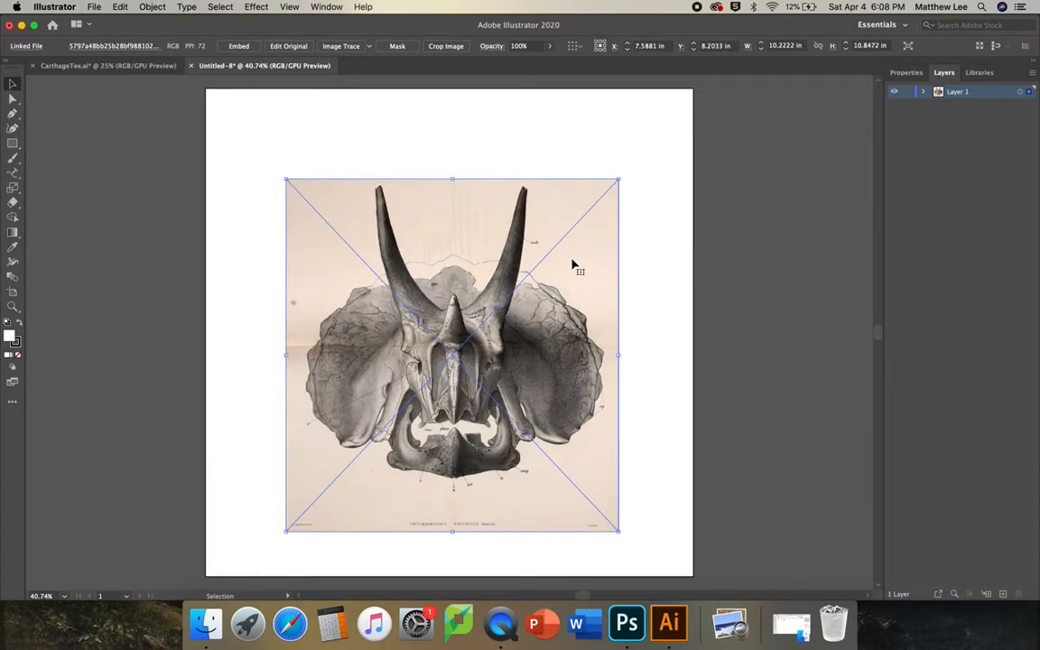
- Enlarge the skull image proportionally to about 11.4 × 12.1 in and position it near the center of the artboard's upper part
drag(538, 197, 528, 171)
drag(607, 154, 646, 113)
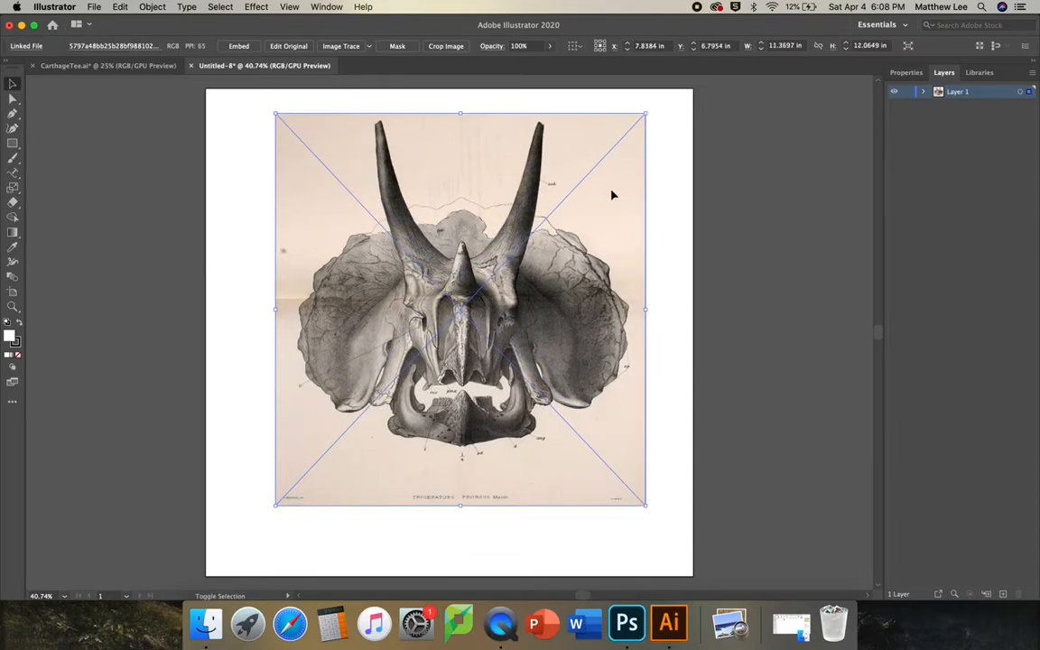
mouse_move(561, 309)
mouse_down()
mouse_move(554, 334)
mouse_move(548, 322)
mouse_up()
drag(268, 500, 248, 471)
key(super+z)
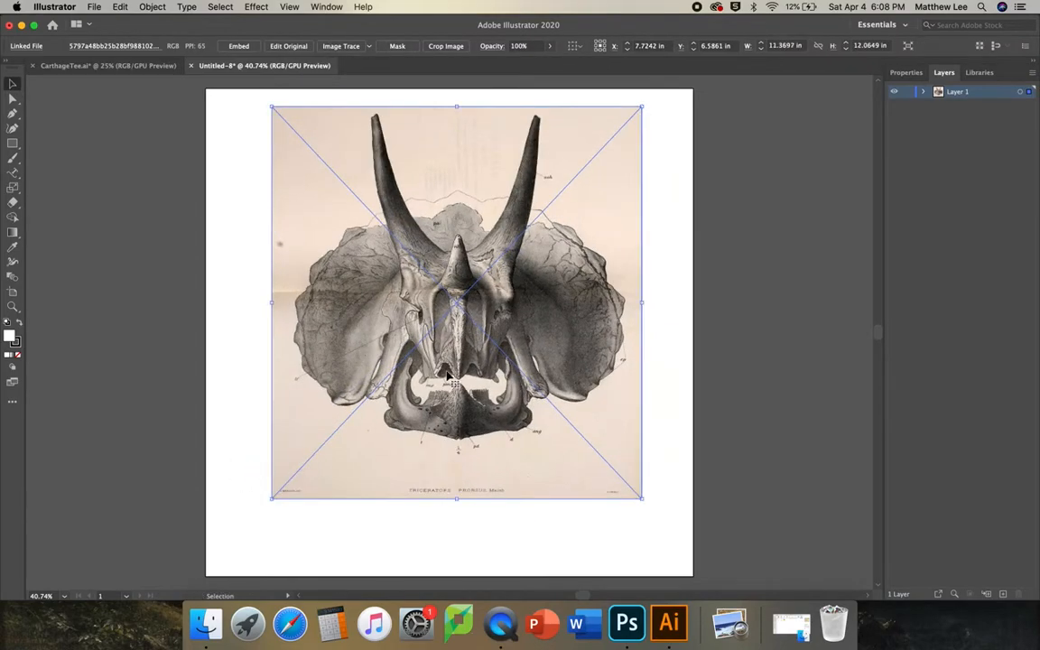
drag(446, 370, 442, 365)
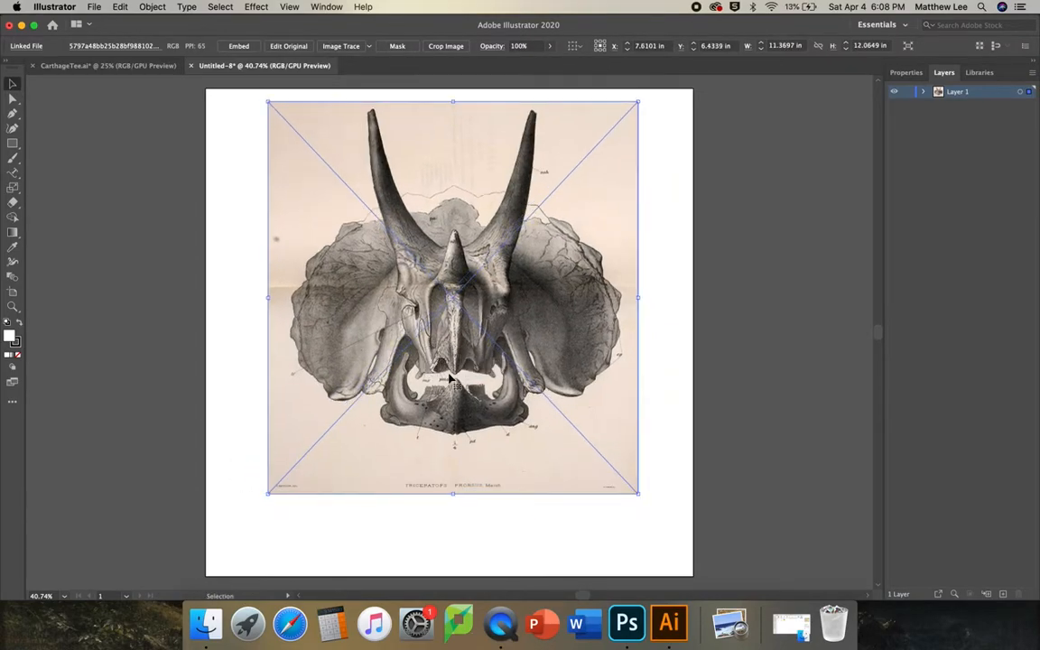
- Embed the linked skull image in the document and shift it slightly down toward the artboard's center
click(549, 355)
click(329, 8)
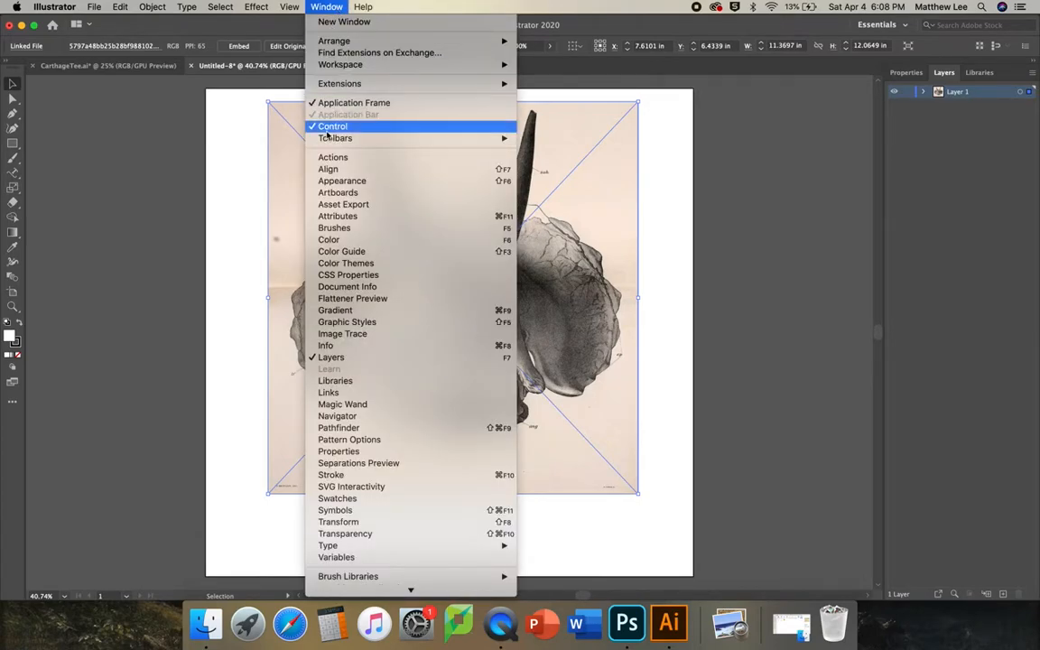
click(196, 138)
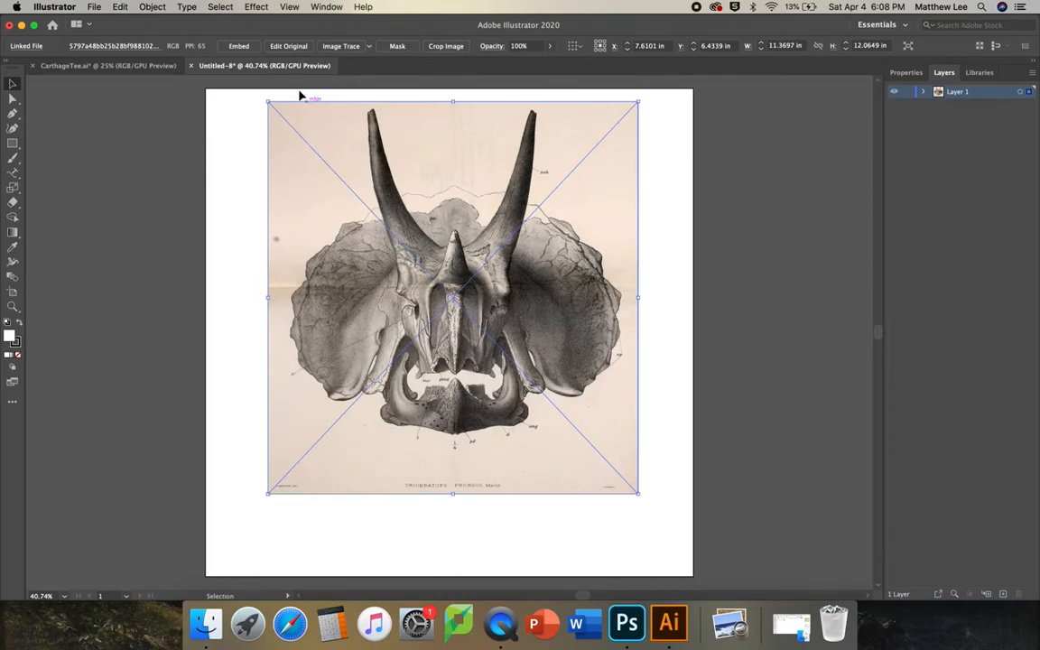
click(239, 46)
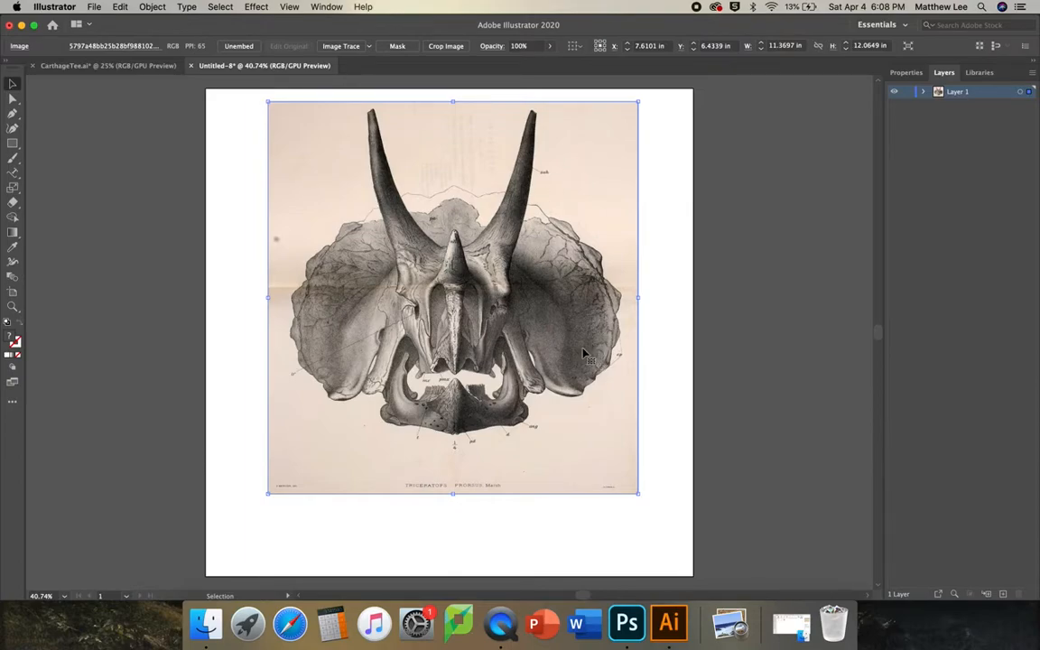
mouse_move(571, 336)
mouse_down()
mouse_move(592, 348)
mouse_move(580, 345)
mouse_up()
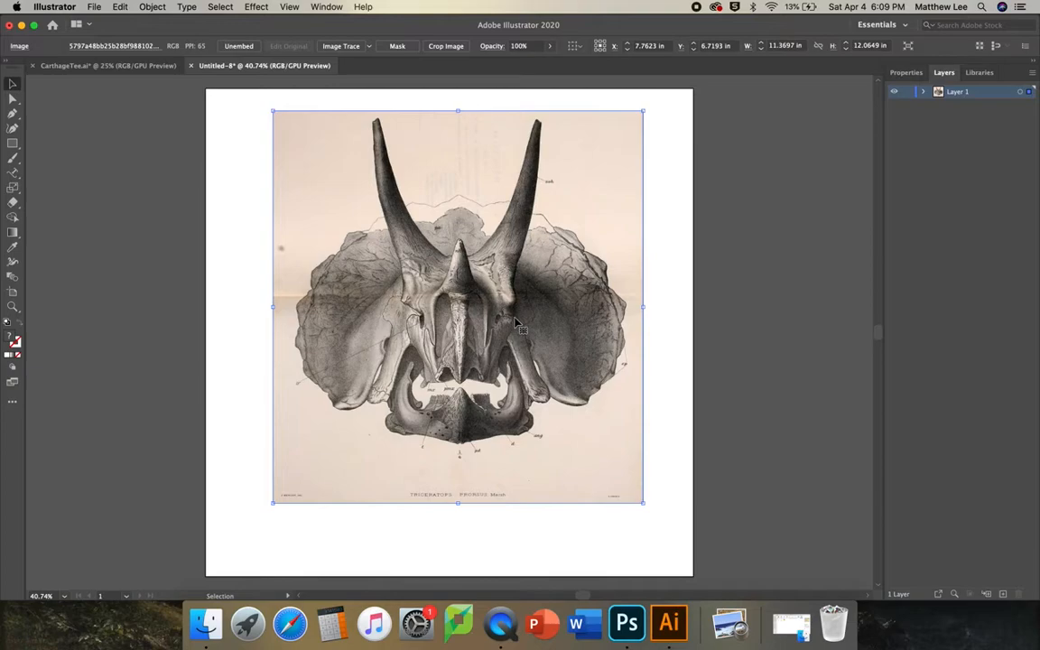
mouse_move(557, 232)
mouse_down()
mouse_move(490, 244)
mouse_move(563, 251)
mouse_move(553, 239)
mouse_move(556, 253)
mouse_up()
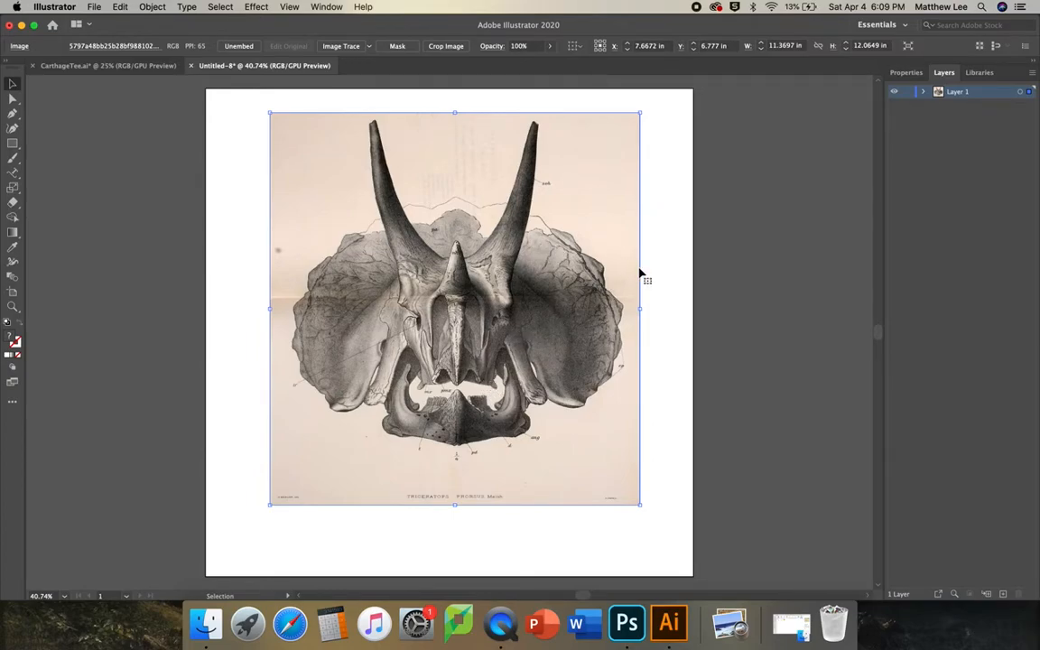
- Lock the skull image's layer and add a new layer above it for the tracing
click(908, 93)
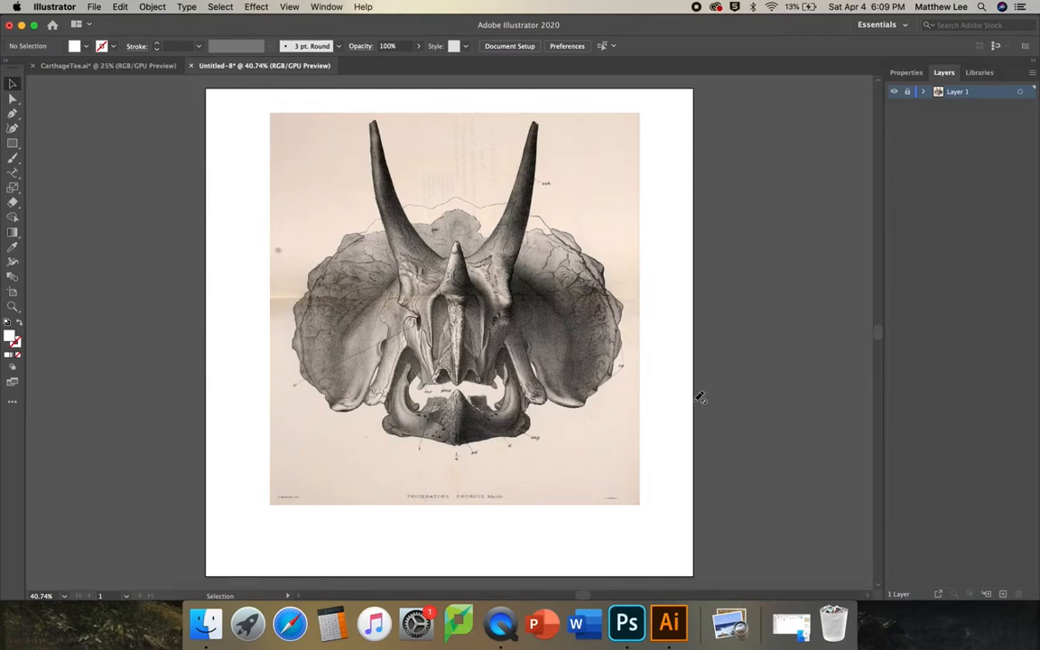
click(1002, 596)
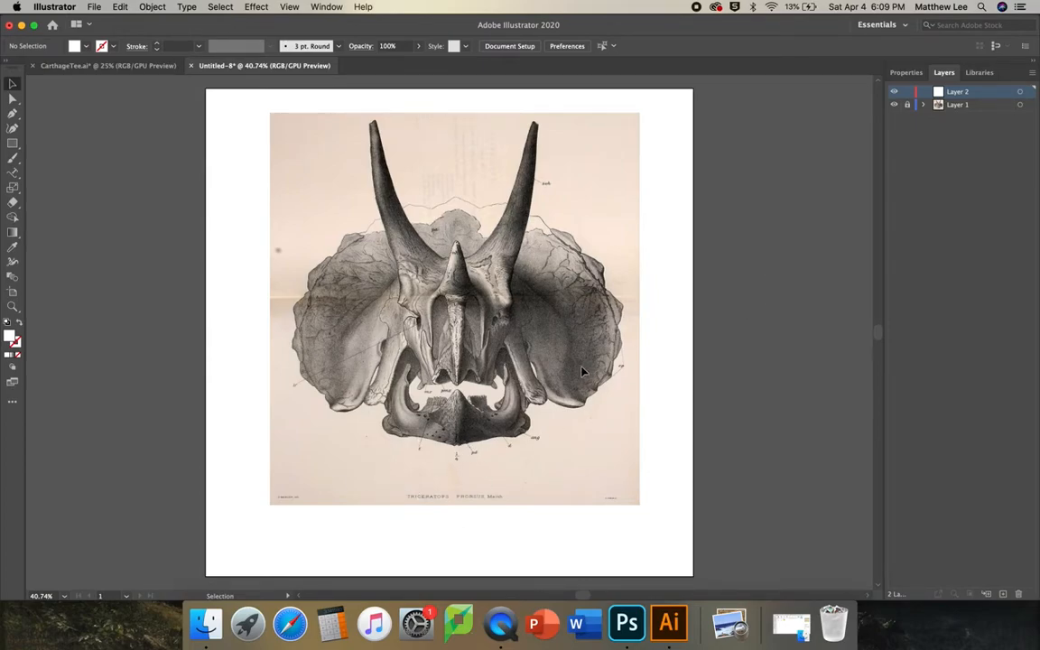
- Check the finished CarthageTee design and ready the Pen tool in the new document with no fill and a black 1 pt stroke
click(12, 307)
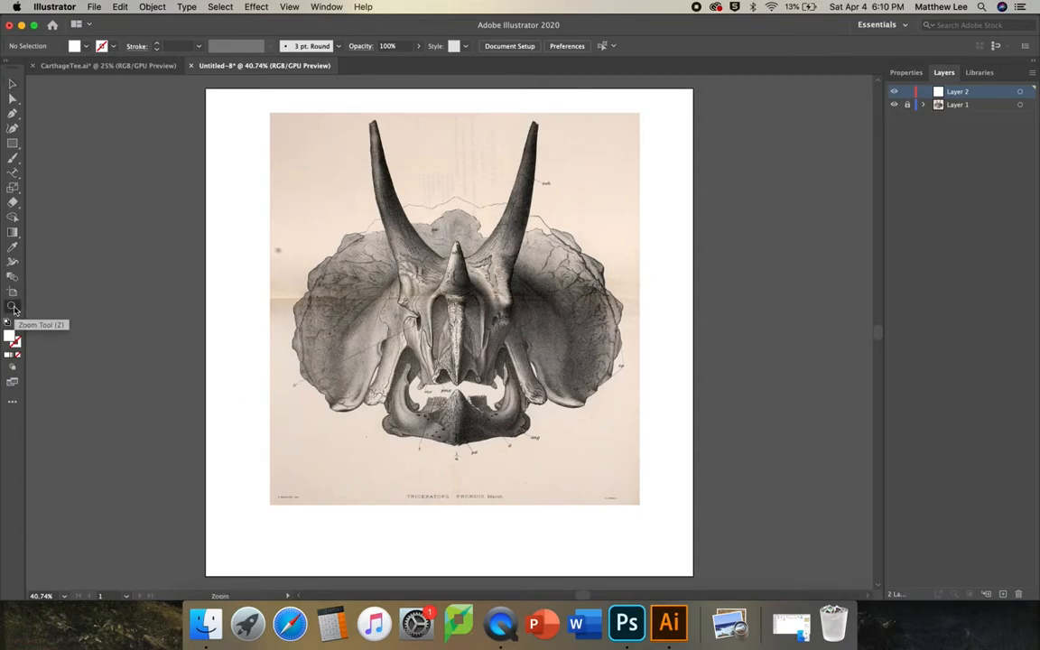
click(395, 340)
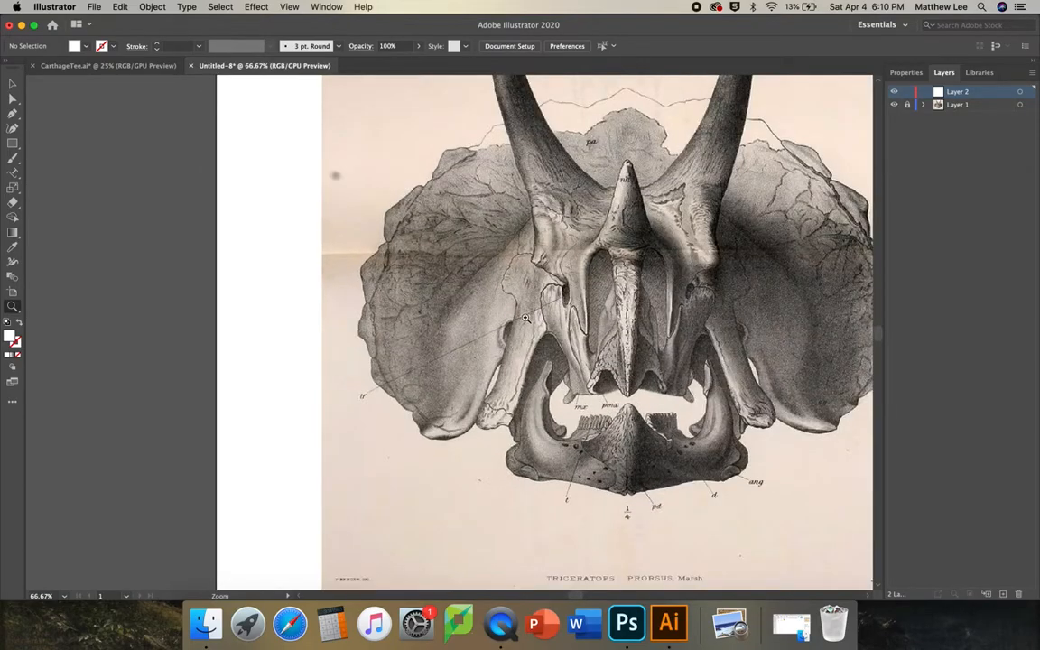
click(530, 318)
key(super+minus)
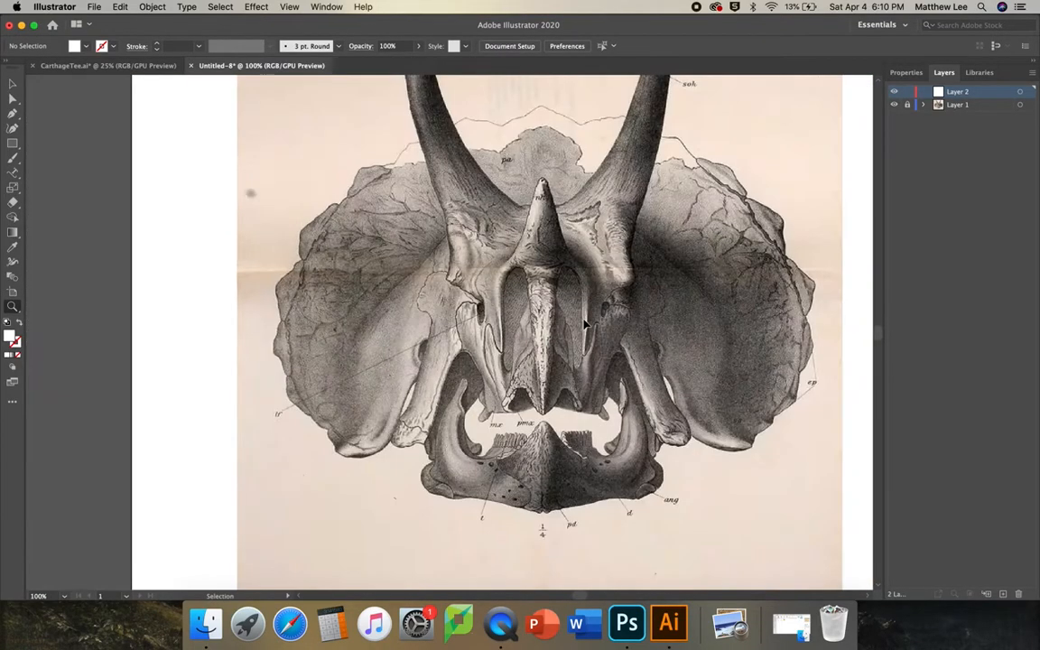
key(super+equal)
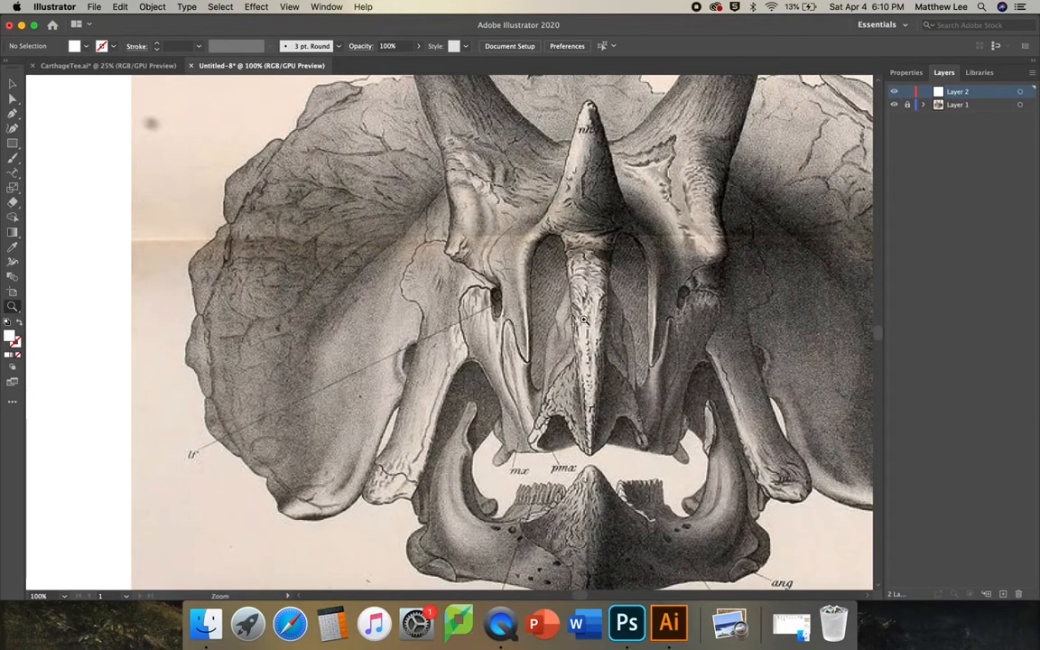
key(super+equal)
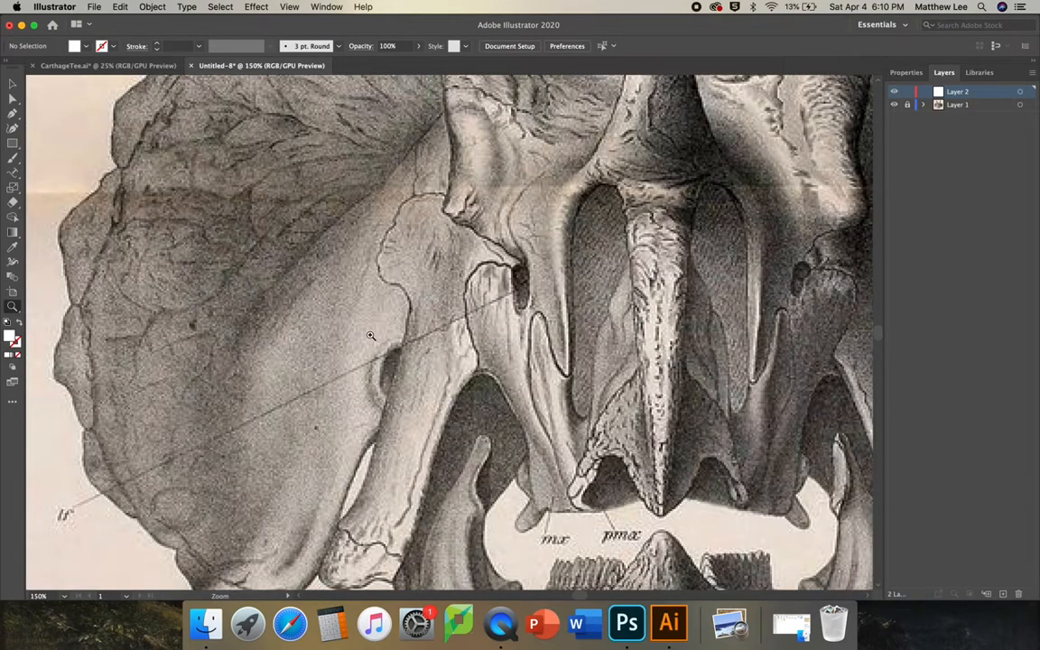
scroll(370, 335, down, 5)
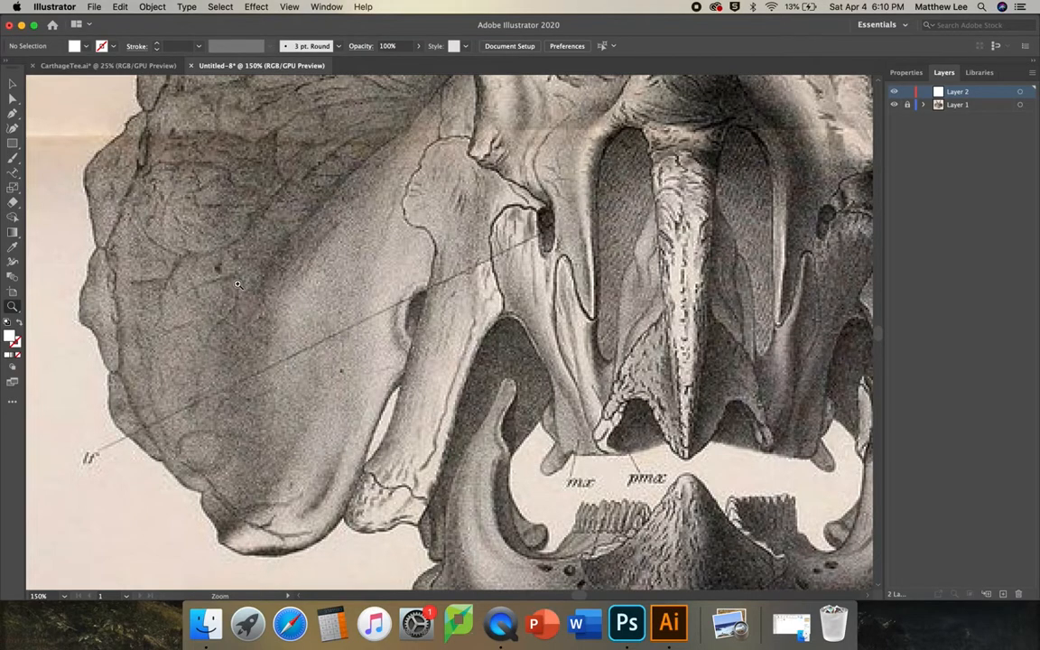
click(13, 115)
click(122, 66)
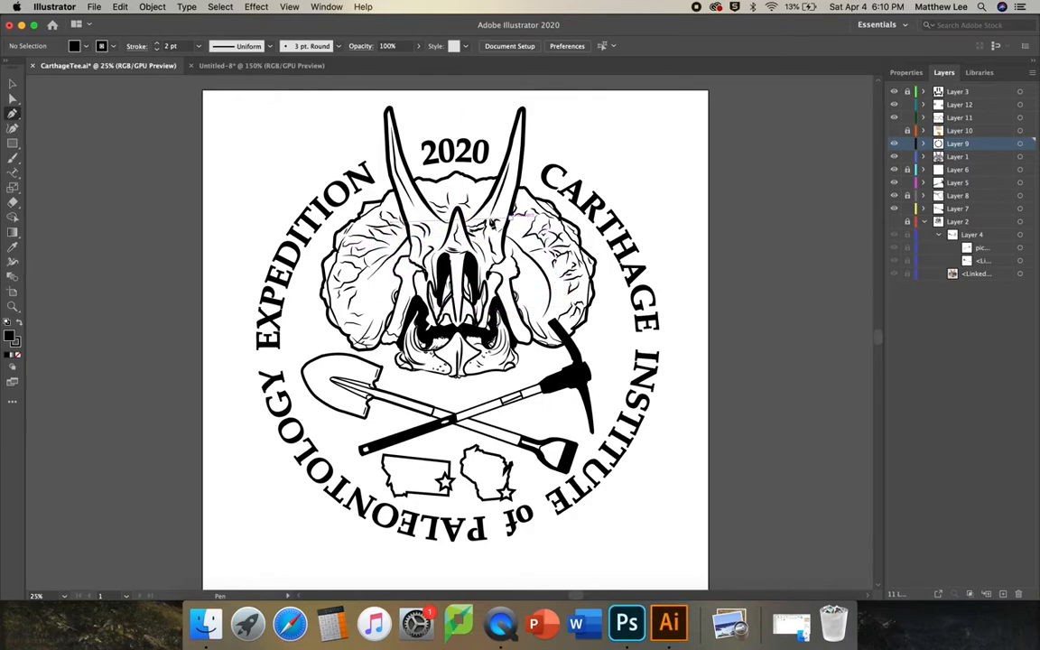
click(262, 66)
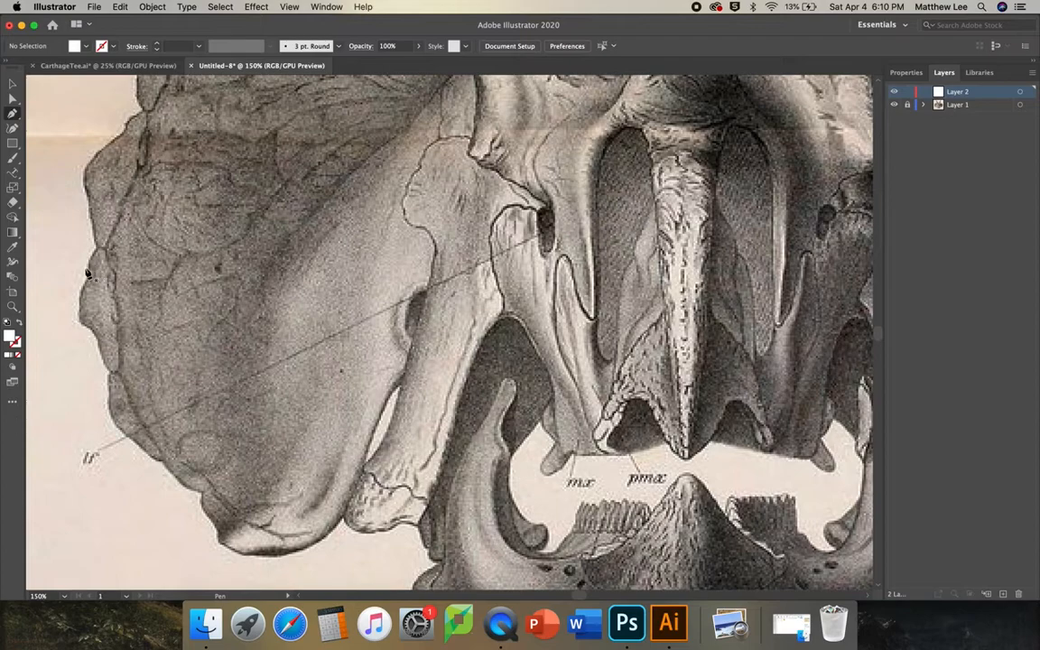
click(9, 323)
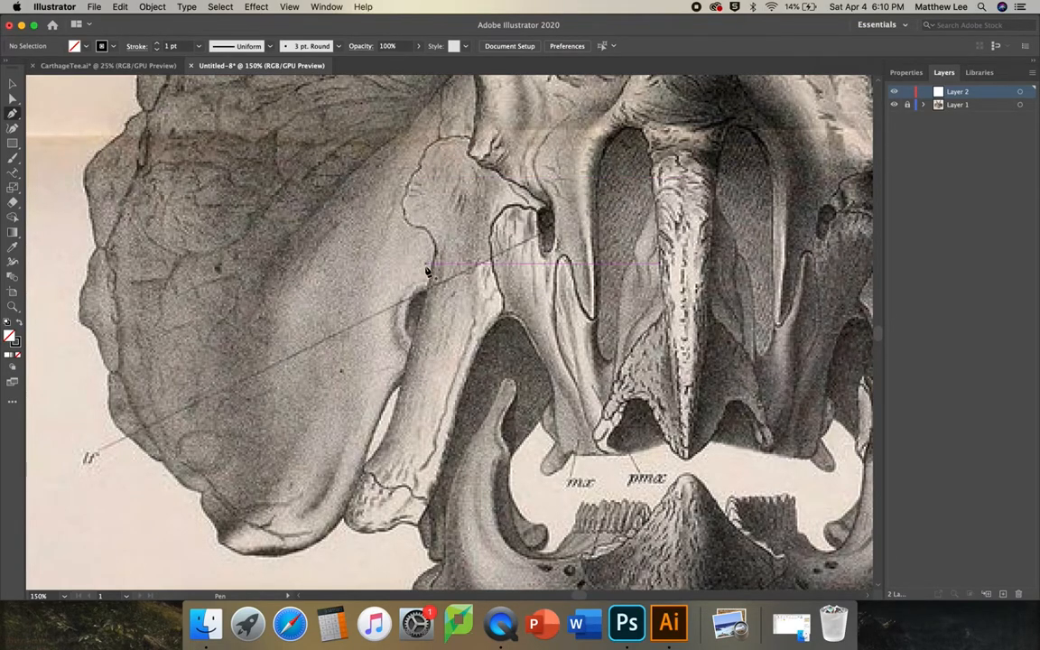
- Trace the outer edge of the long cheek bone beside the left frill as an open Pen path, about 1.03 in wide and 3.31 in high
drag(466, 137, 420, 167)
click(409, 182)
drag(406, 223, 428, 273)
click(391, 420)
drag(354, 464, 357, 468)
drag(347, 526, 414, 504)
click(417, 528)
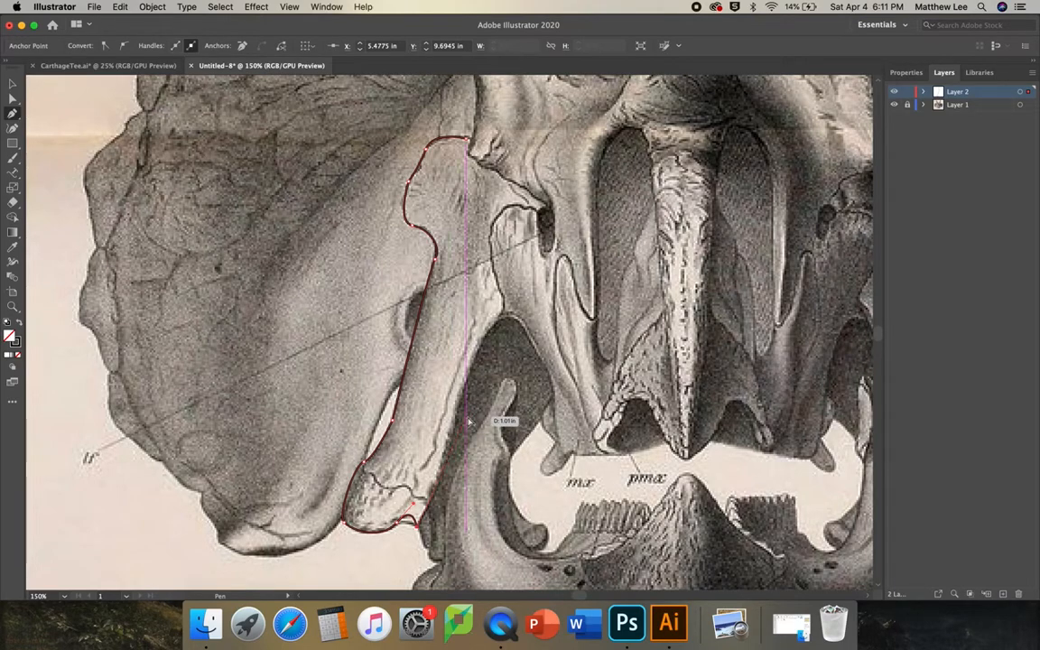
- Select the traced bone path and increase its stroke weight to 4 pt
key(a)
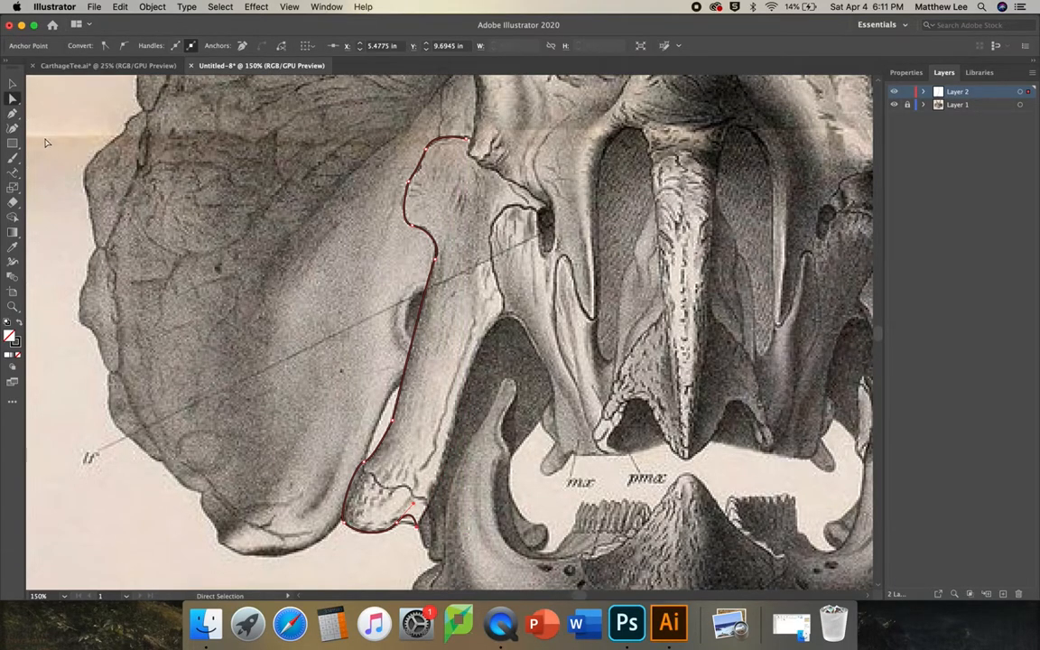
click(13, 83)
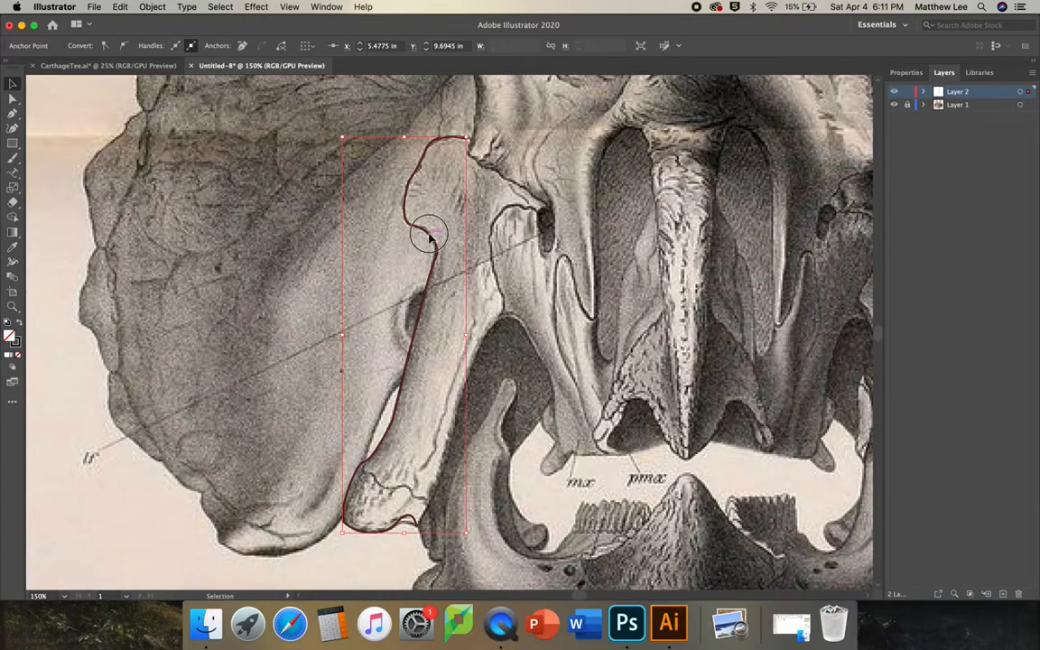
click(430, 235)
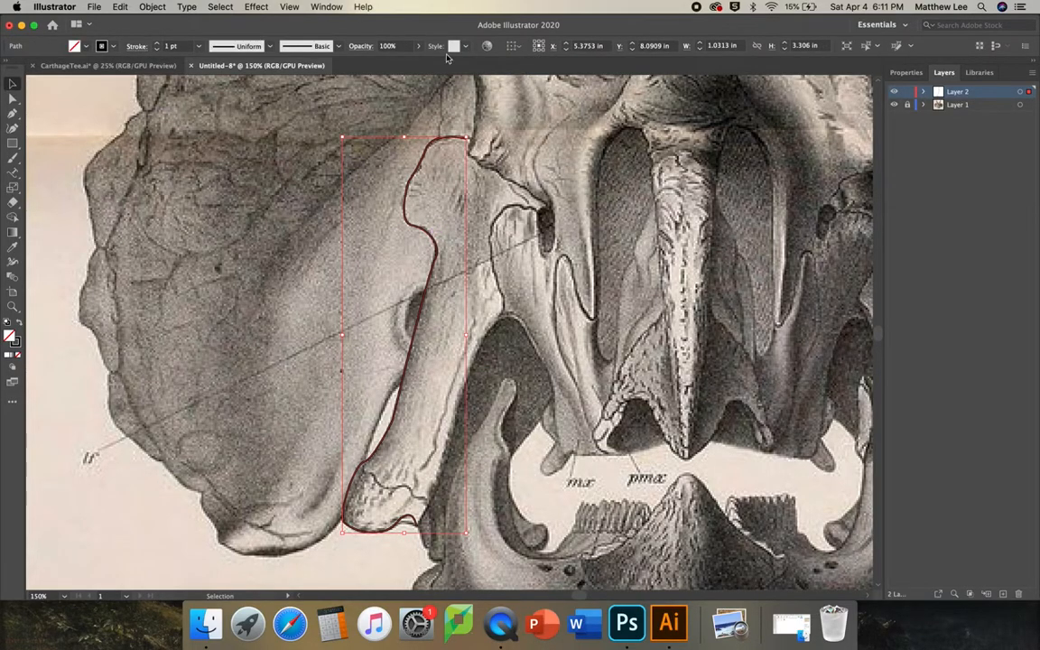
click(158, 45)
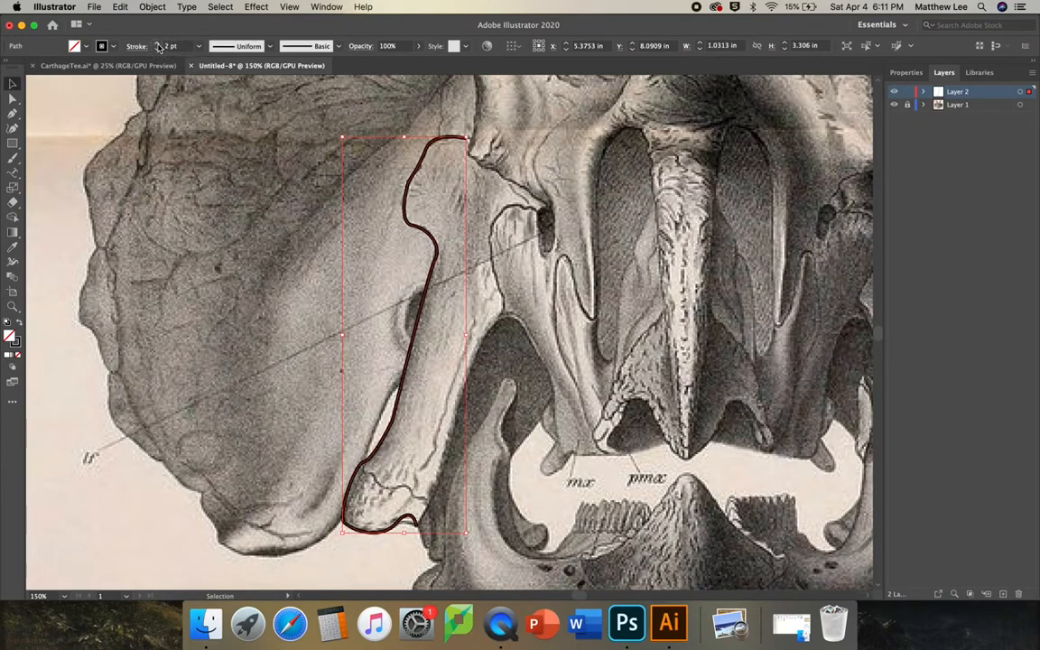
click(157, 44)
click(157, 44)
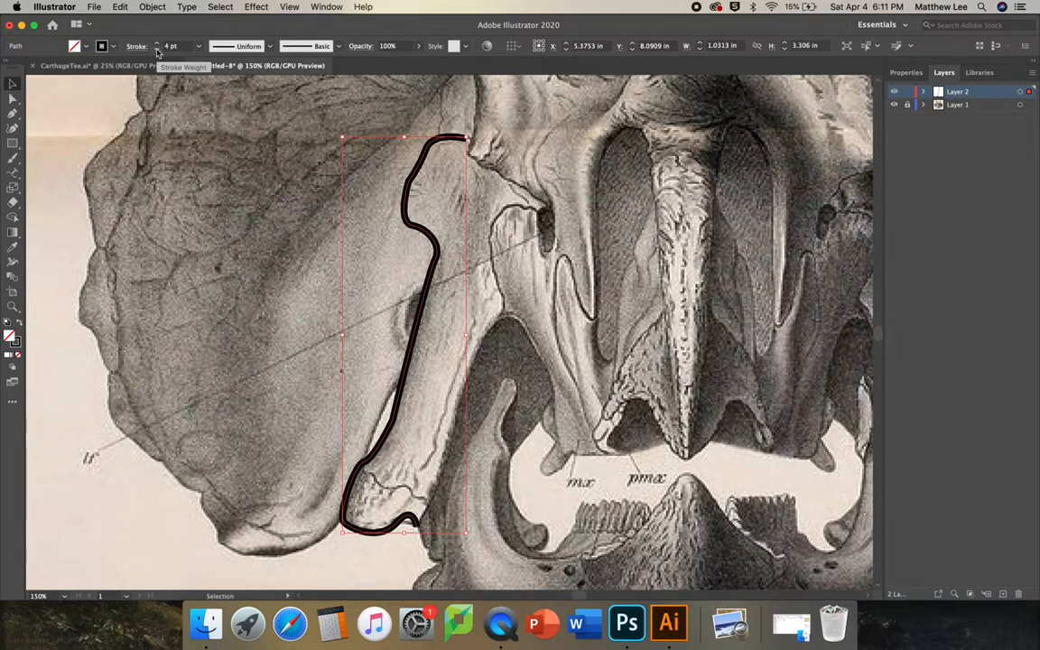
- Hide the skull image layer and give the path's 4 pt stroke a variable width profile that tapers at both ends
click(894, 105)
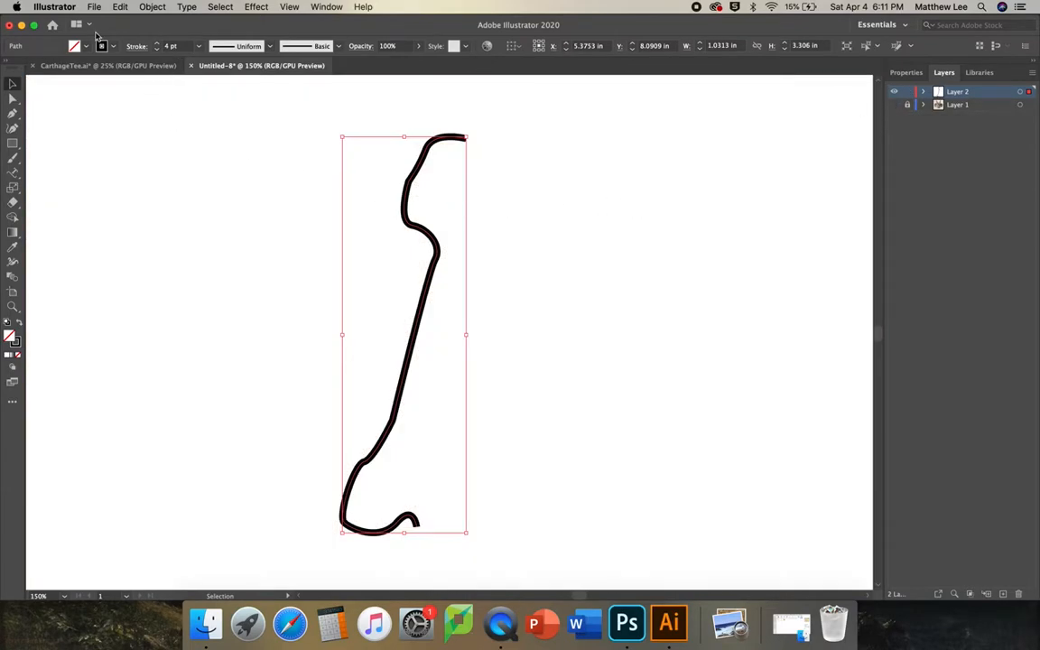
click(157, 49)
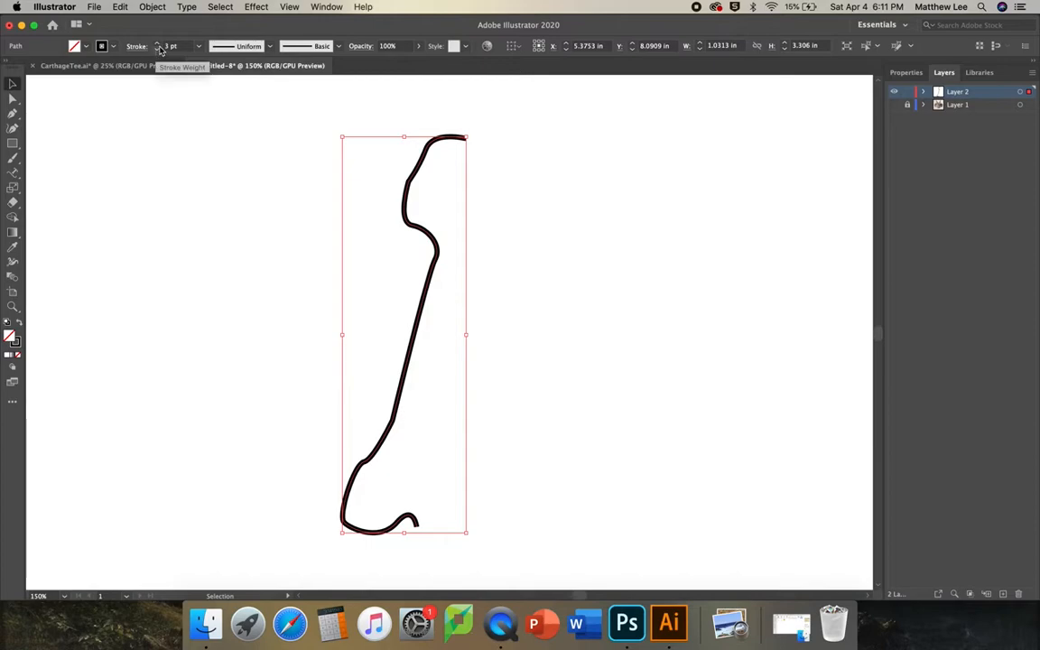
click(157, 43)
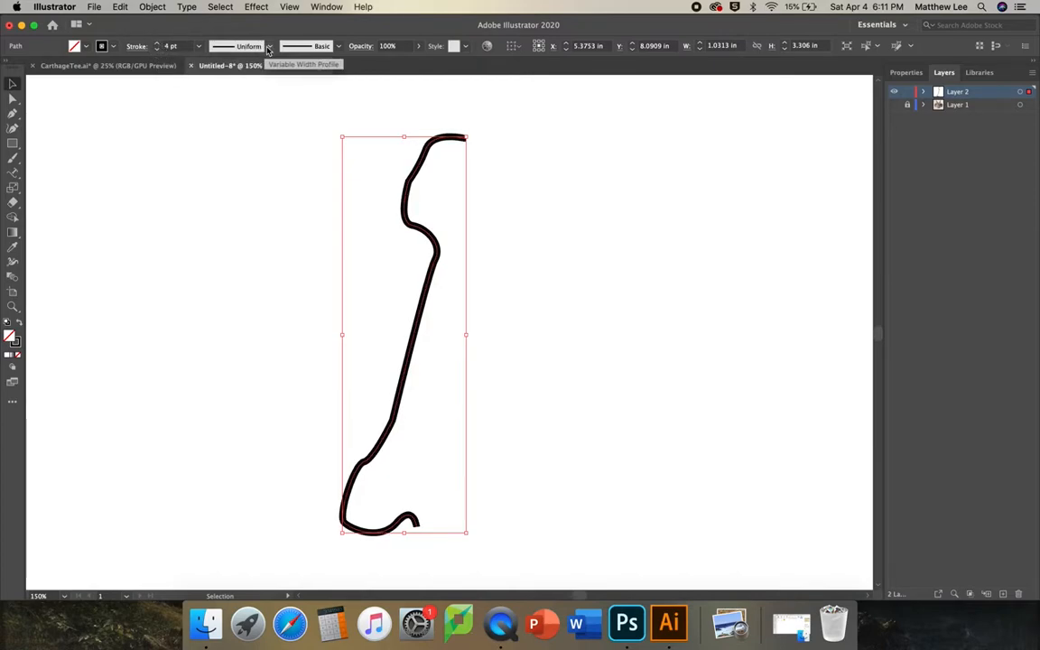
click(268, 47)
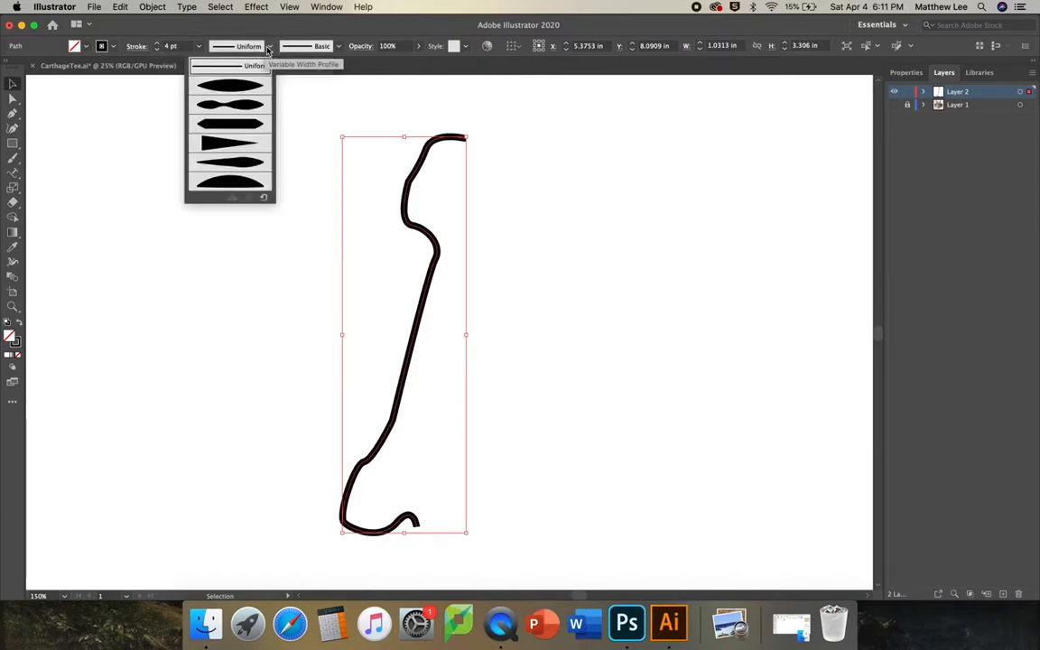
click(230, 87)
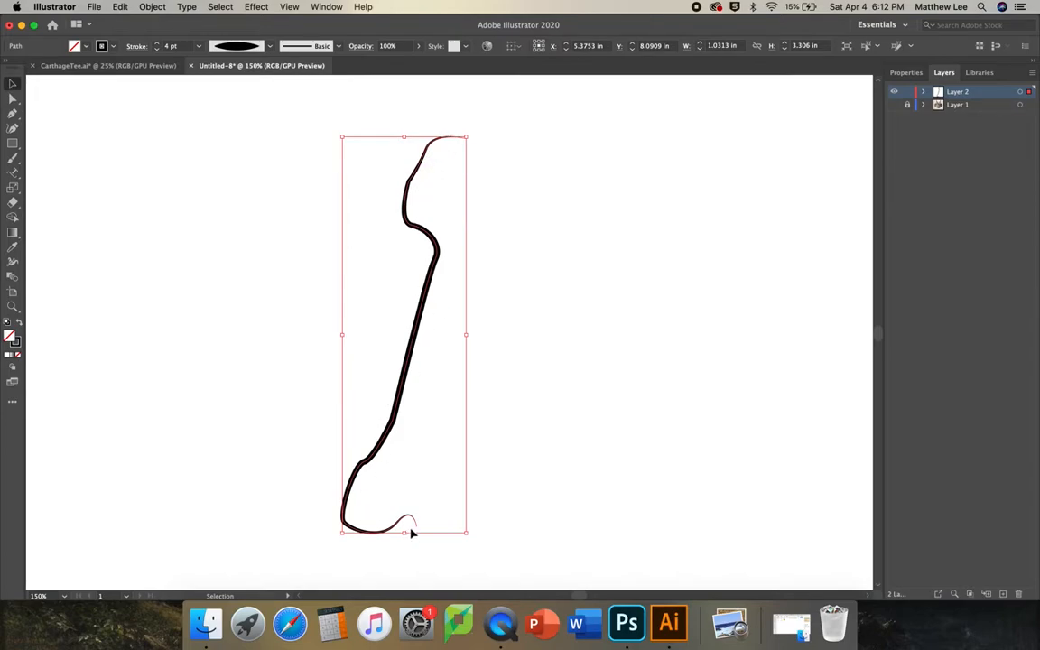
- Compare with the finished CarthageTee design, and show the skull image layer again for further tracing with the Pen tool
click(123, 67)
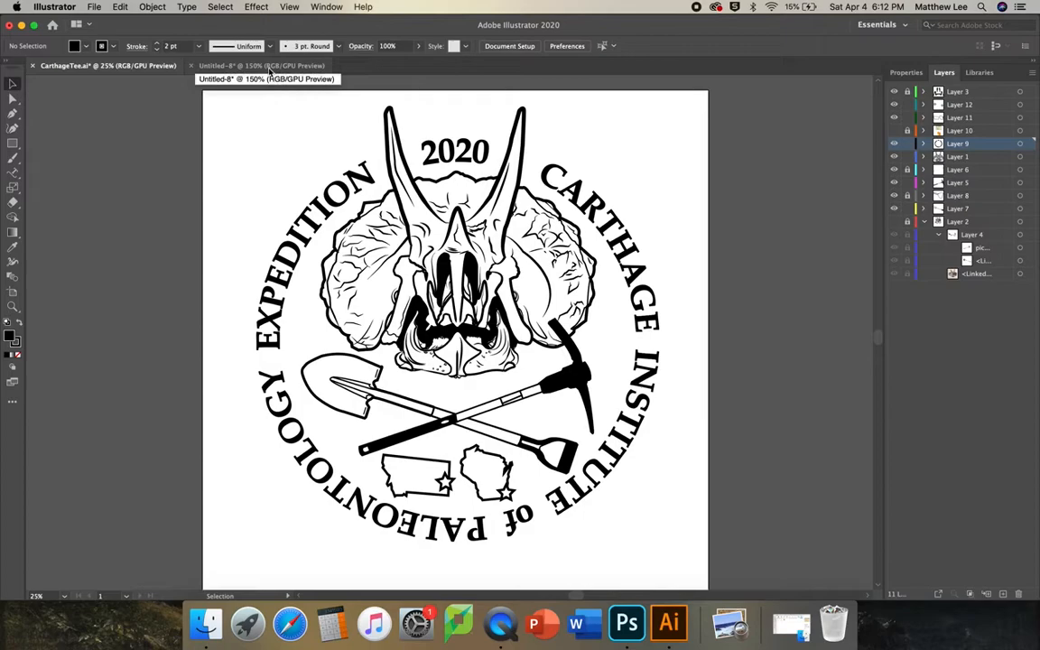
click(270, 66)
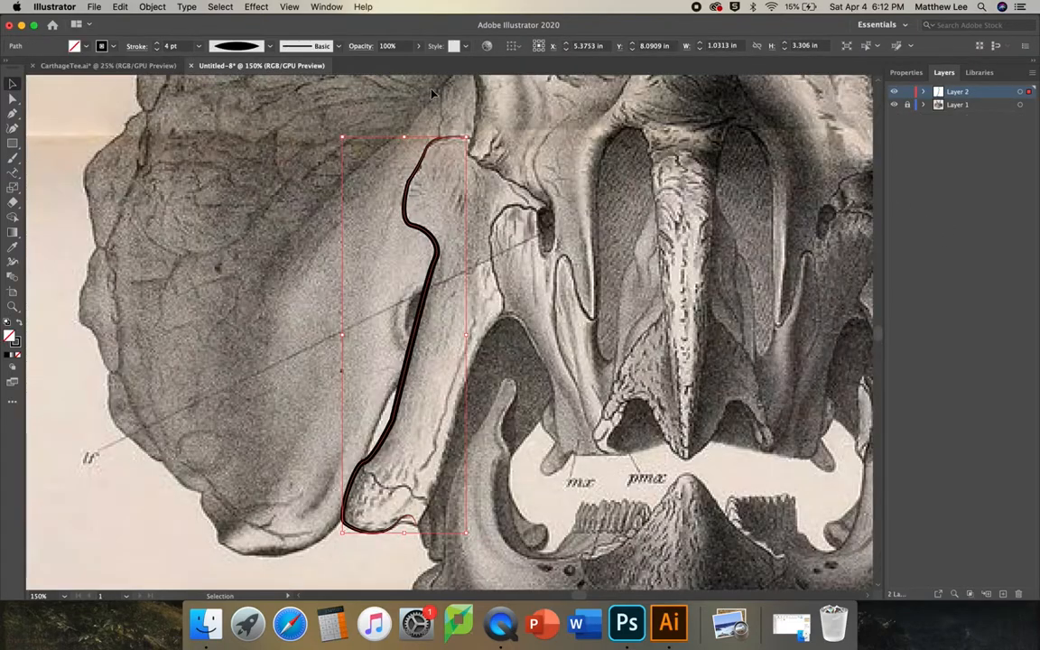
click(894, 104)
click(13, 113)
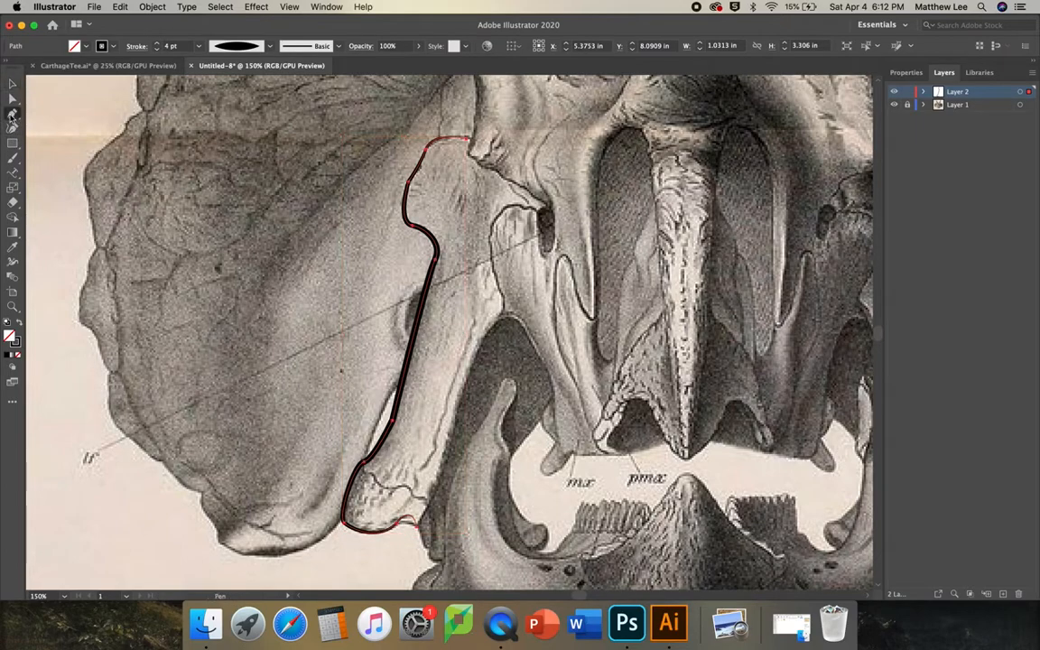
- Deselect the traced bone path, ready the Pen tool, and compare the skull drawing with the finished CarthageTee design
click(13, 83)
click(129, 158)
click(13, 112)
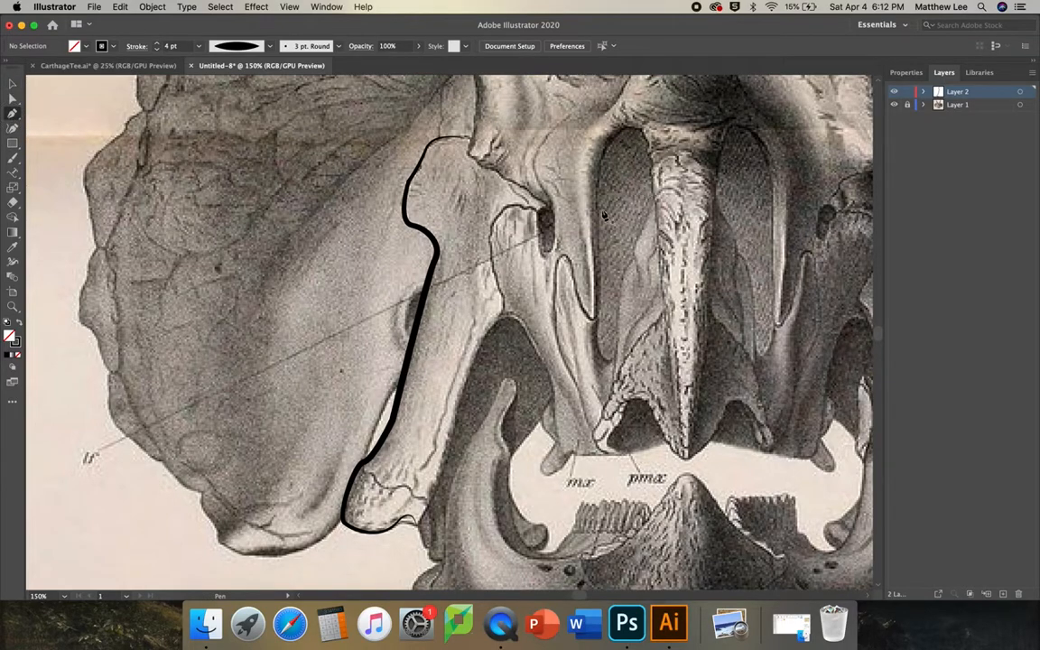
click(103, 65)
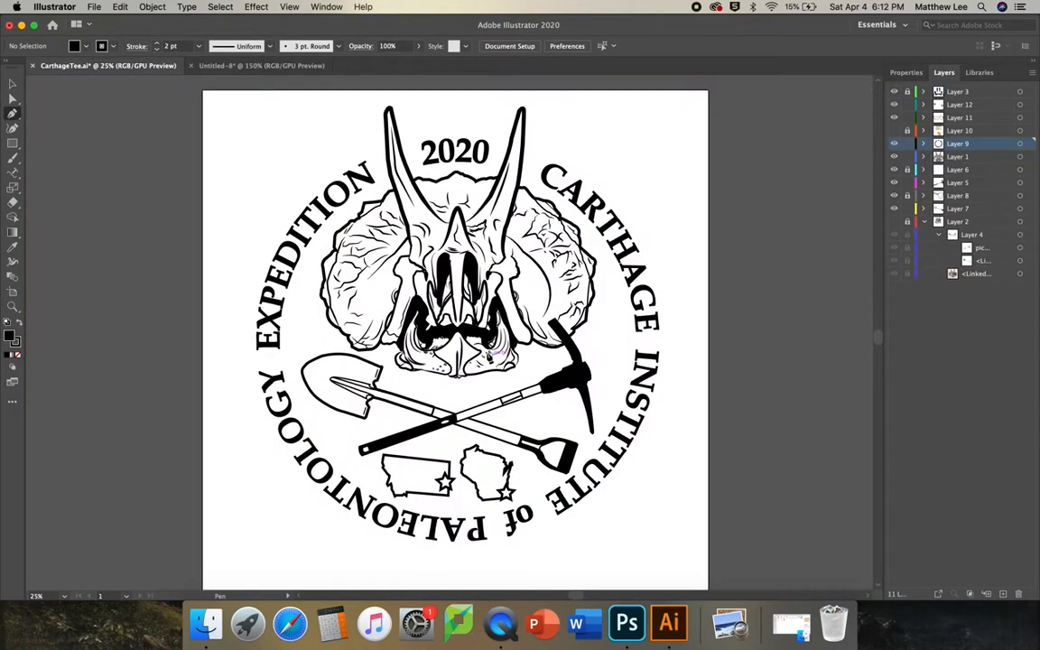
click(292, 61)
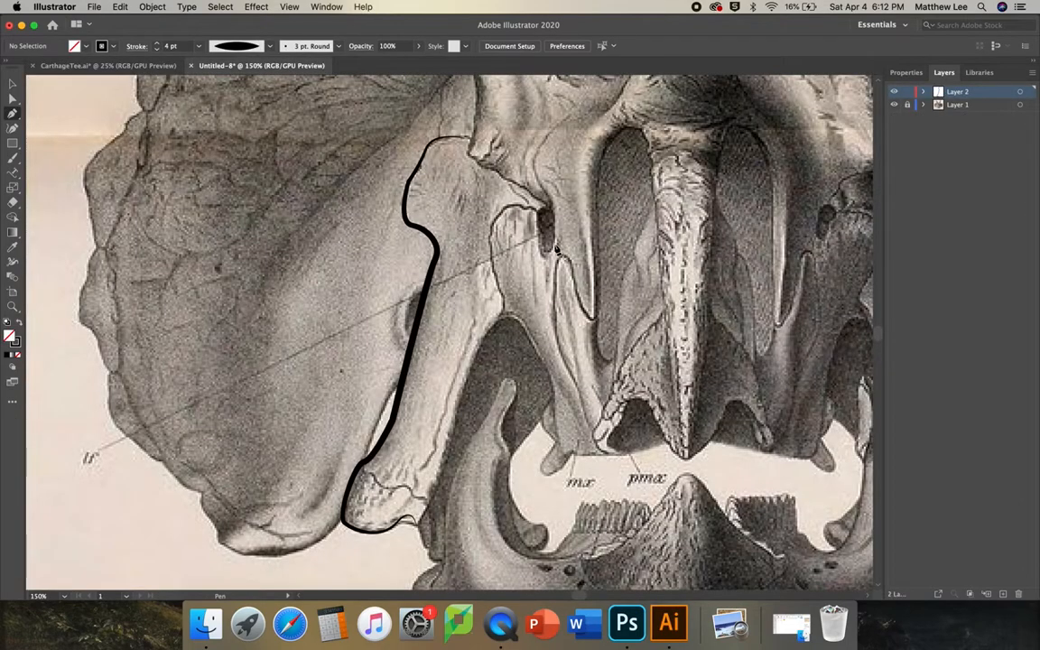
- Trace the outline of the left nasal opening with the Pen tool and fill the shape with black
click(653, 203)
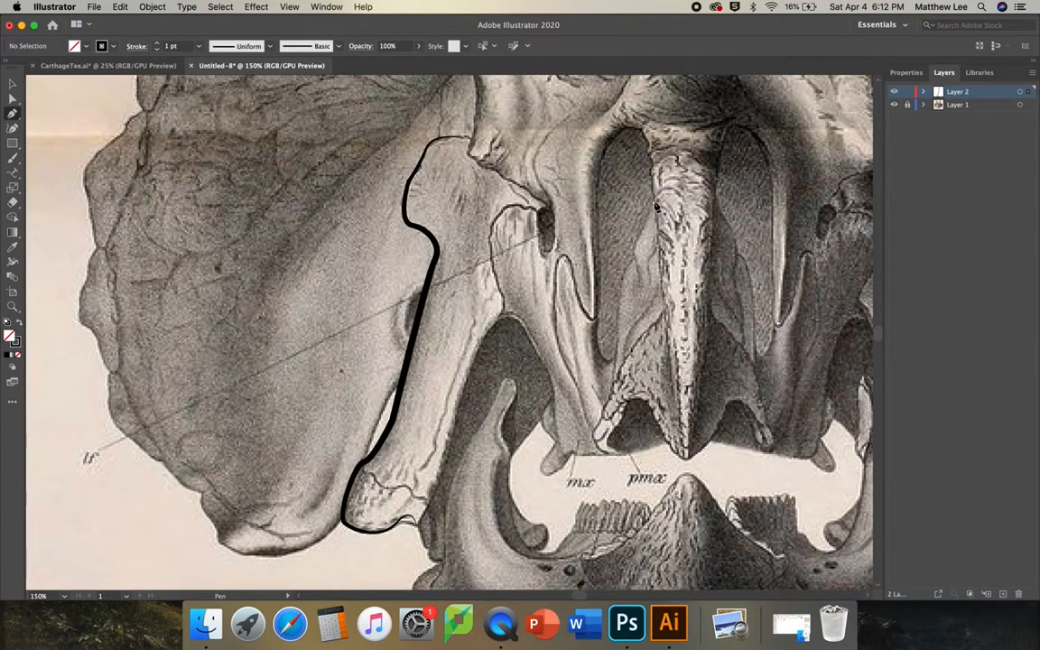
click(651, 145)
drag(605, 150, 582, 199)
click(594, 301)
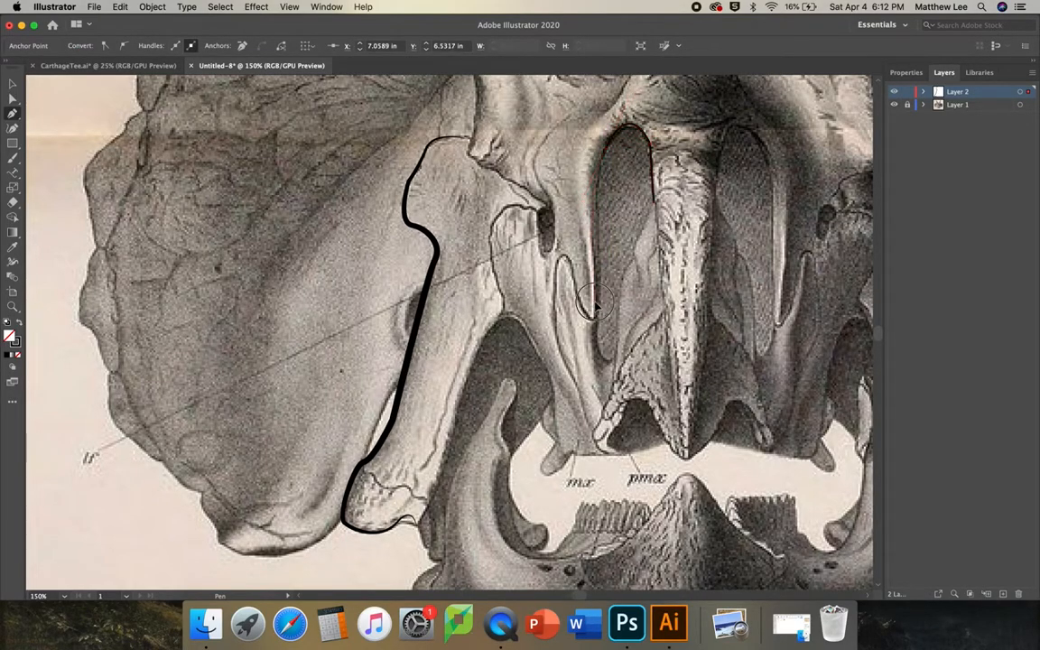
click(598, 353)
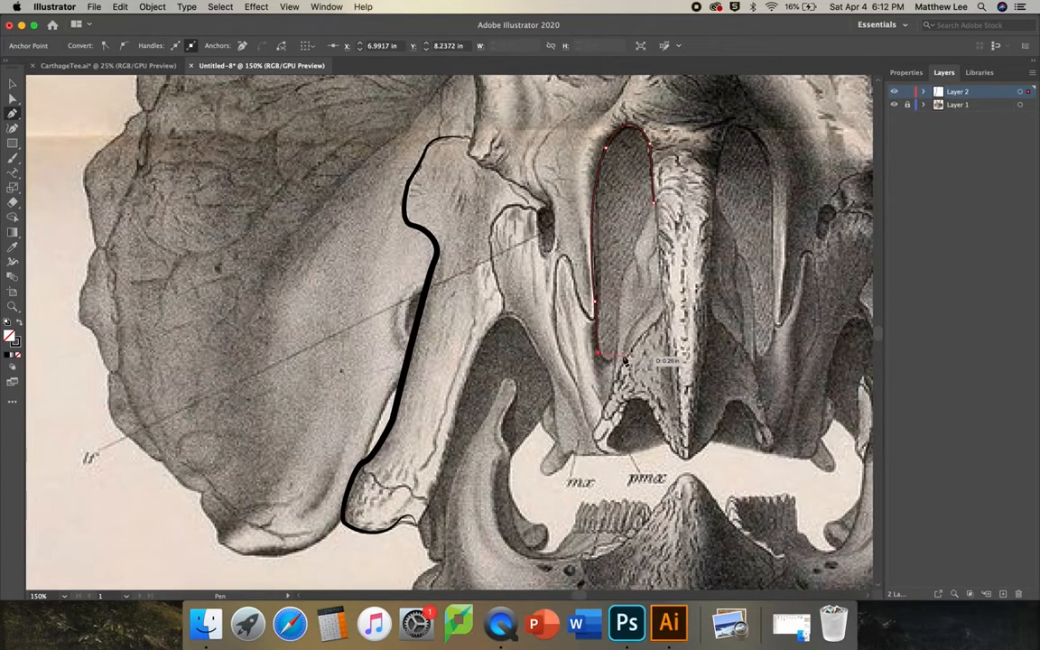
drag(616, 358, 620, 342)
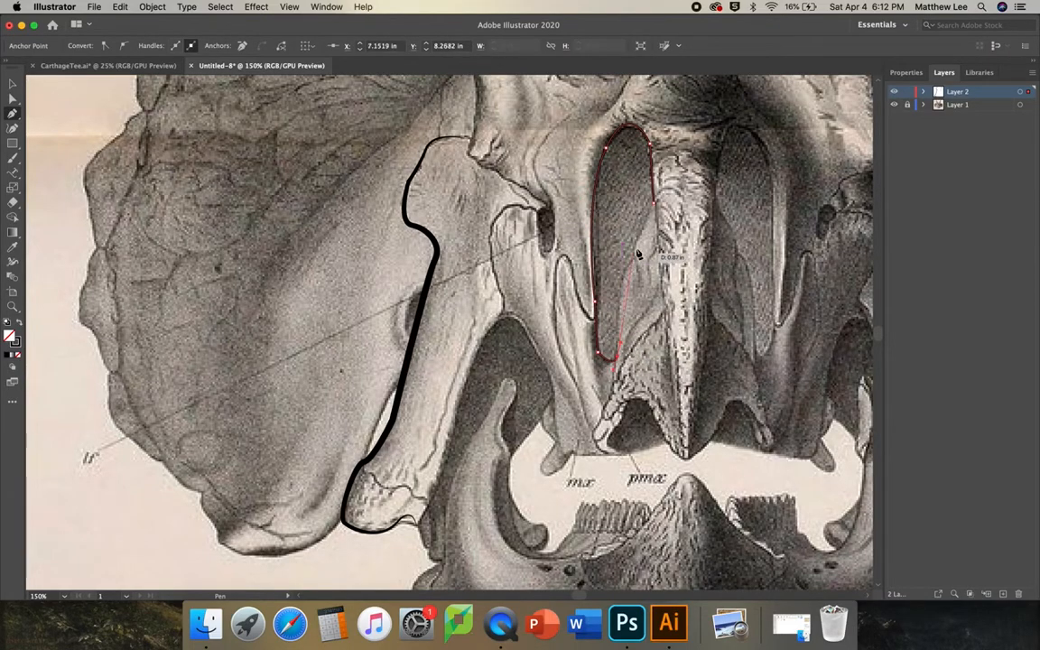
drag(650, 210, 677, 172)
click(653, 205)
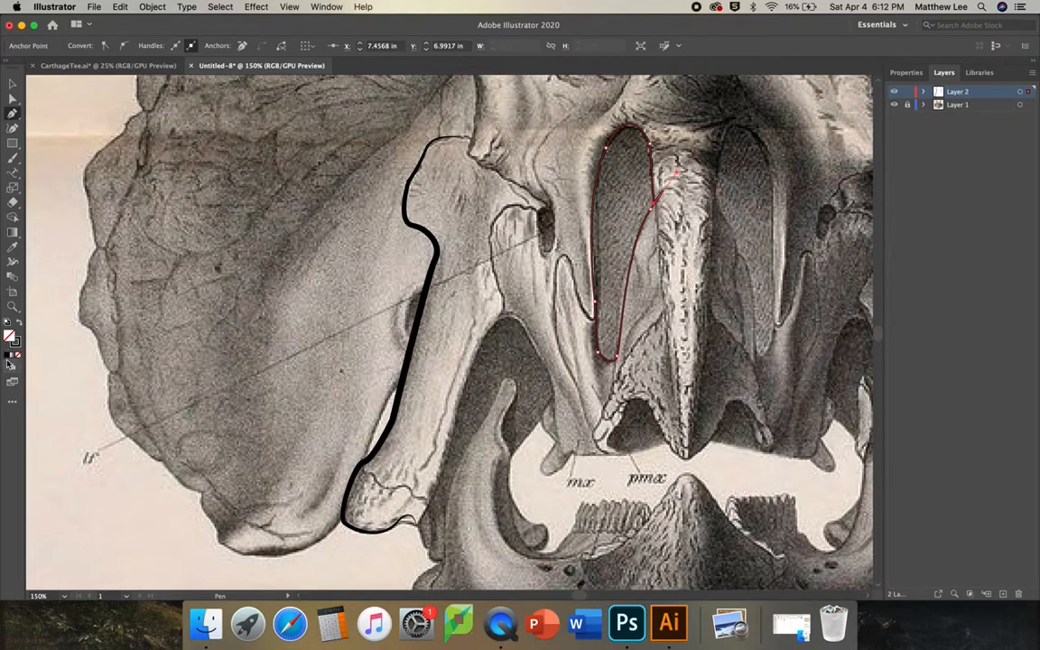
click(8, 358)
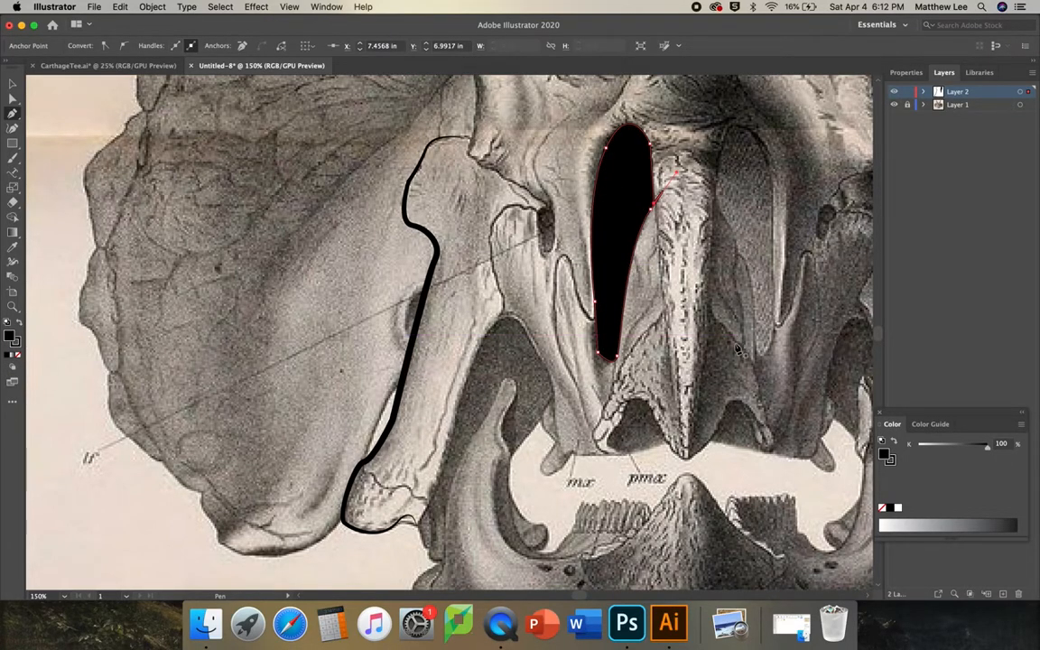
- View the whole skull, and examine the lettering around the circle and the 2020 text in the finished CarthageTee design
click(13, 306)
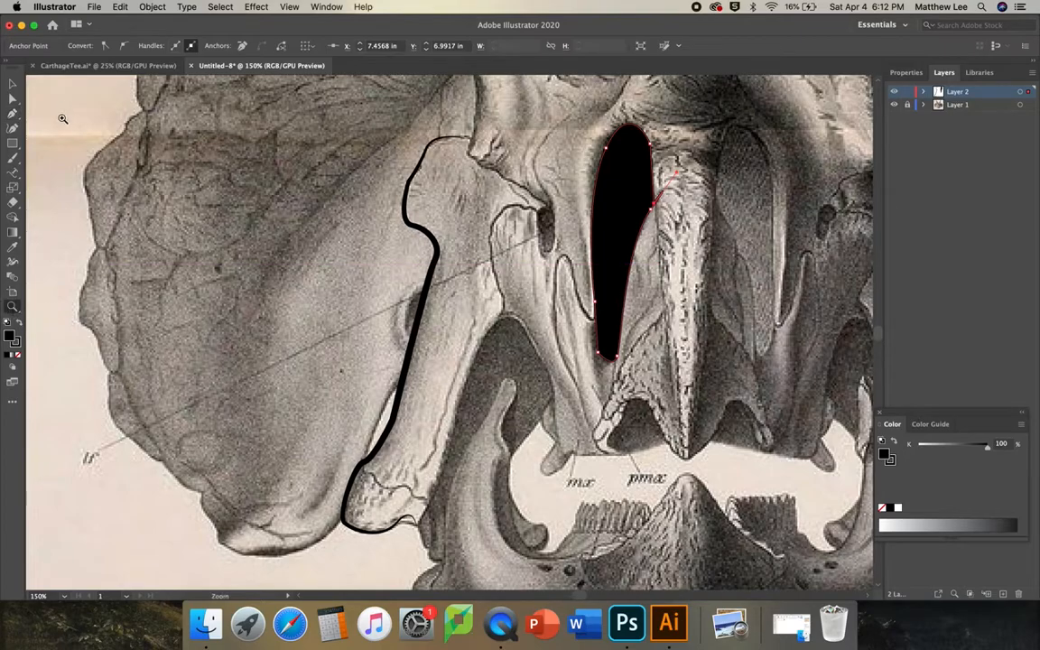
alt+click(471, 180)
alt+click(471, 181)
alt+click(471, 180)
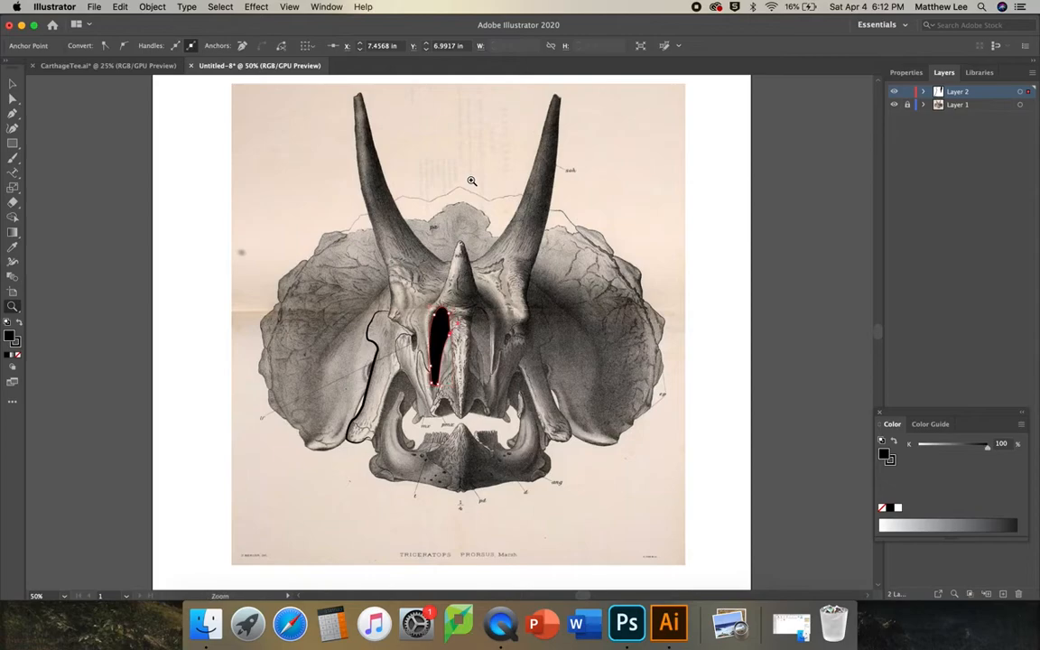
scroll(475, 308, down, 3)
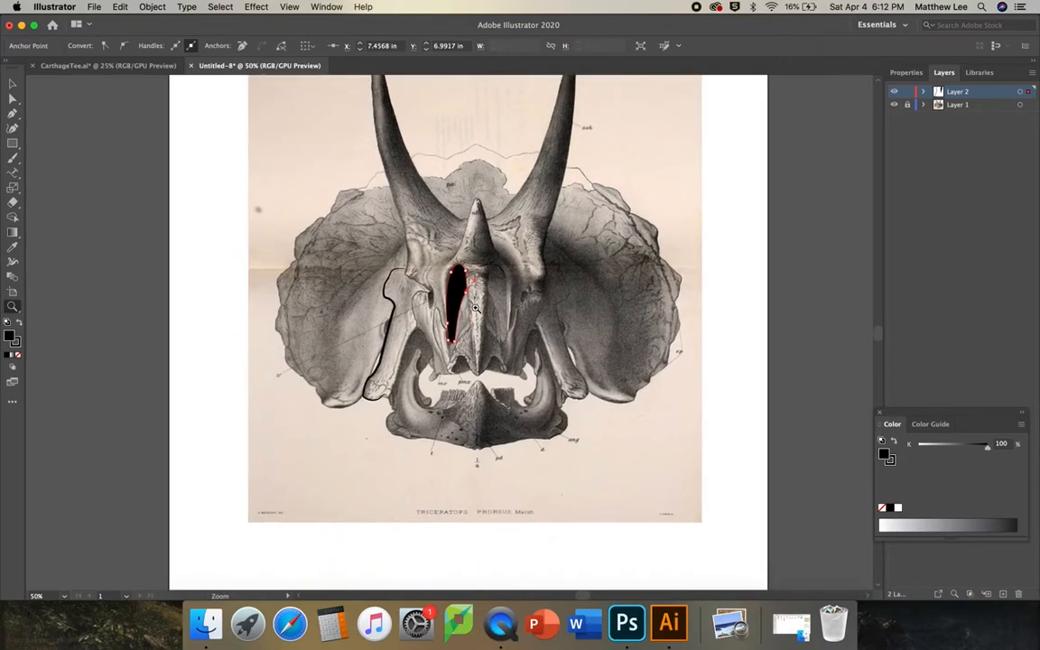
click(124, 72)
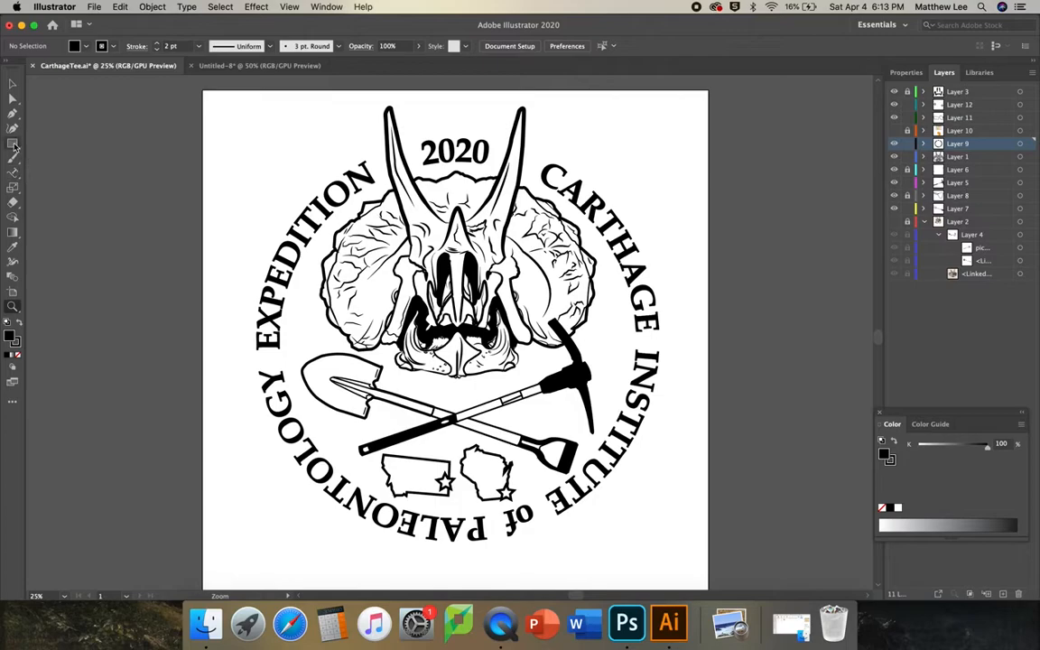
click(217, 65)
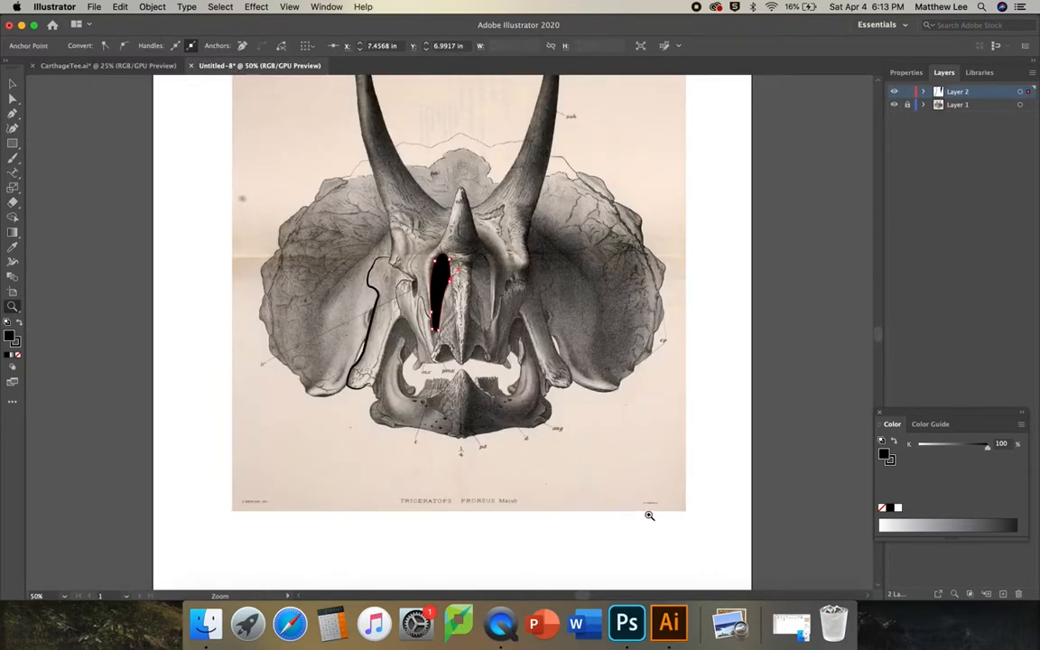
drag(12, 172, 33, 180)
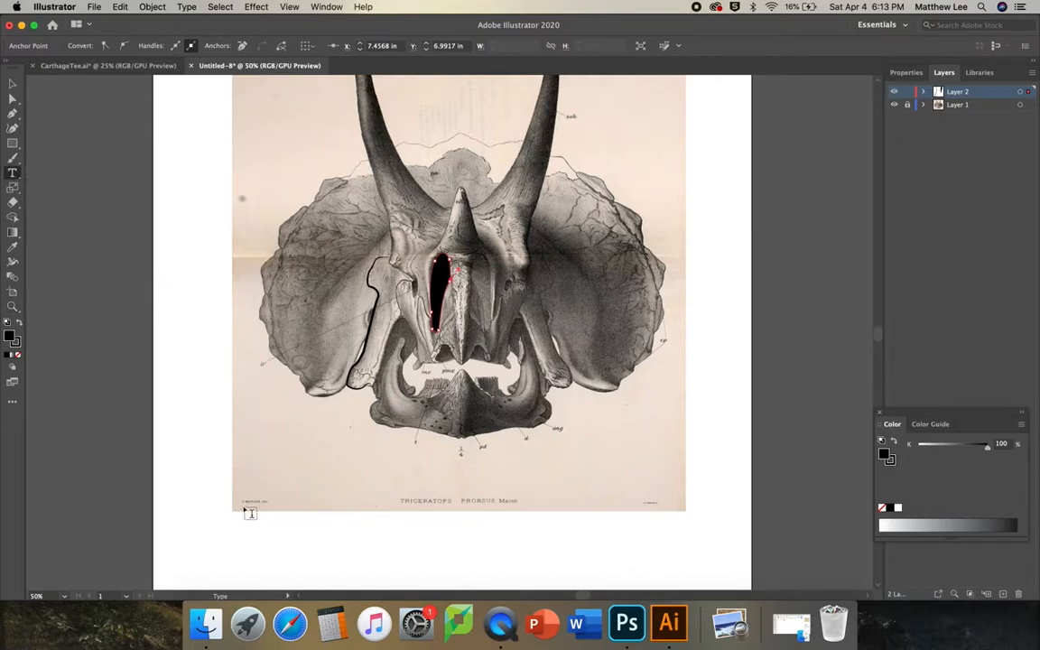
click(90, 65)
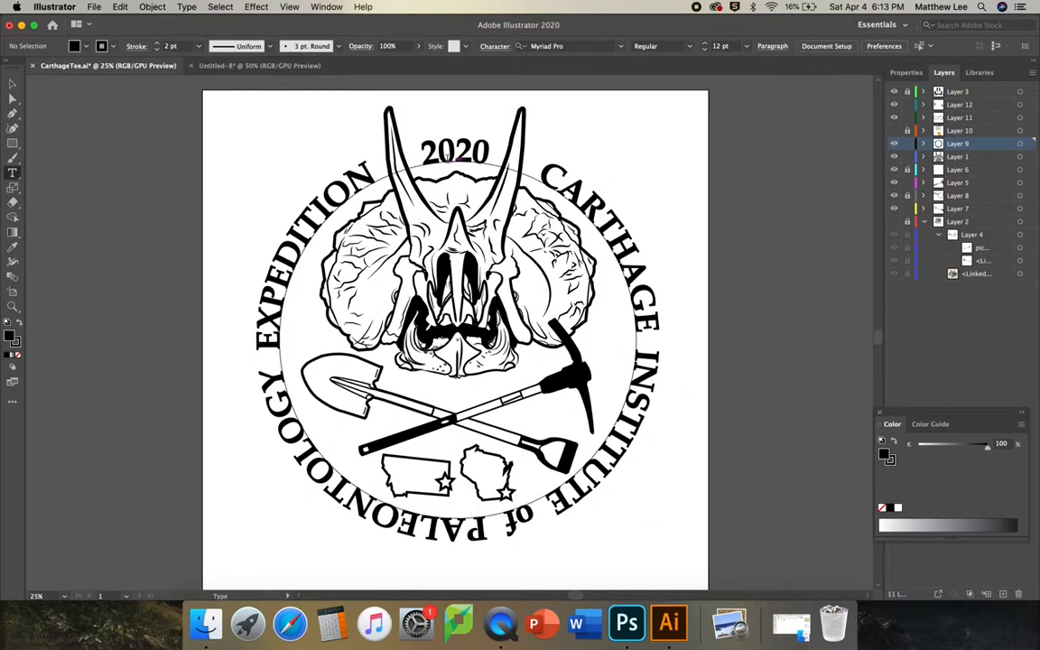
click(462, 155)
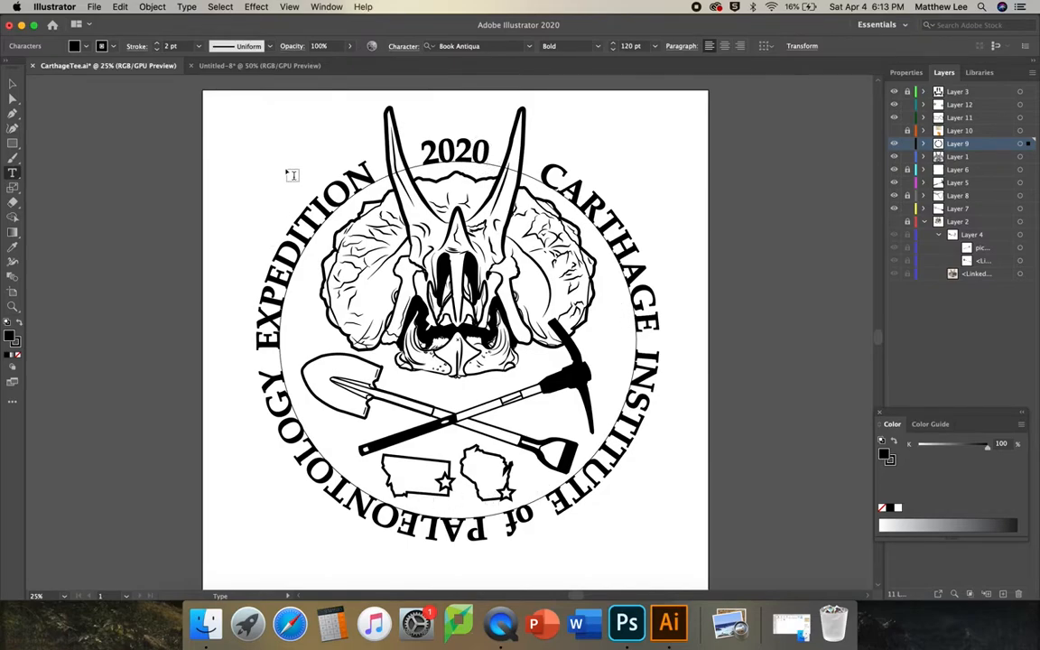
mouse_move(12, 143)
mouse_down()
mouse_move(55, 167)
mouse_move(13, 143)
mouse_up()
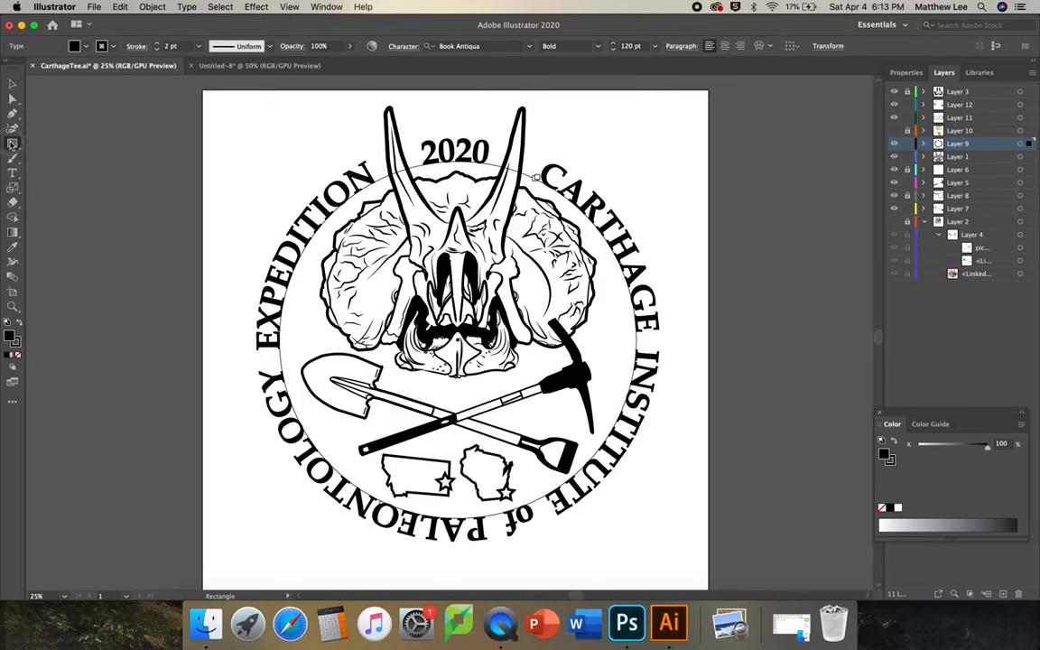
click(213, 67)
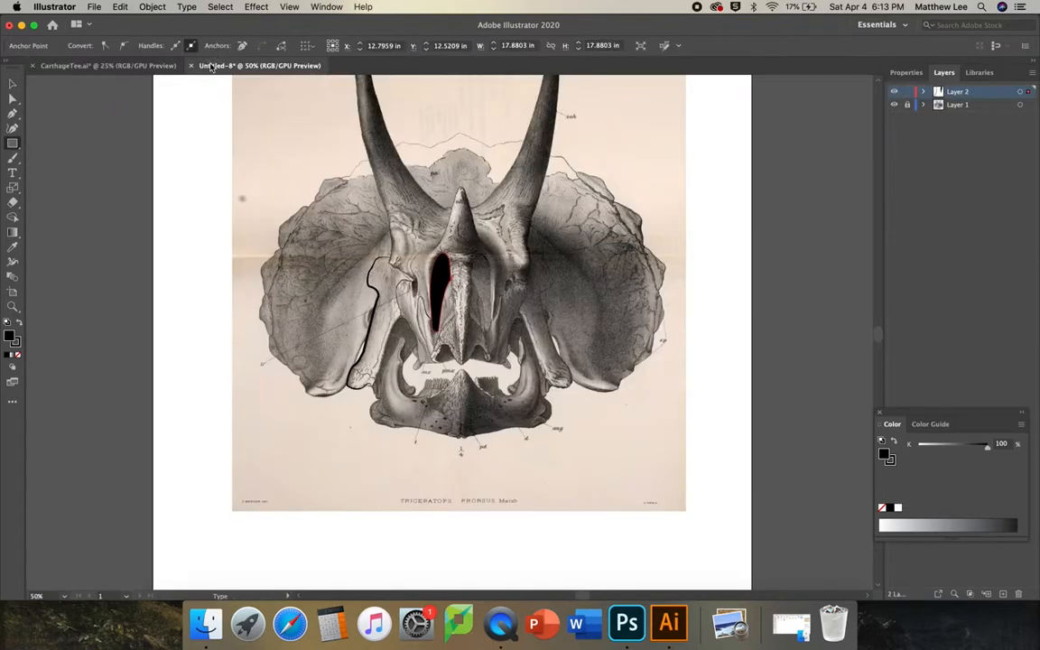
- Set both the fill and the stroke of the nasal opening path to None, with the Pen tool active
click(13, 113)
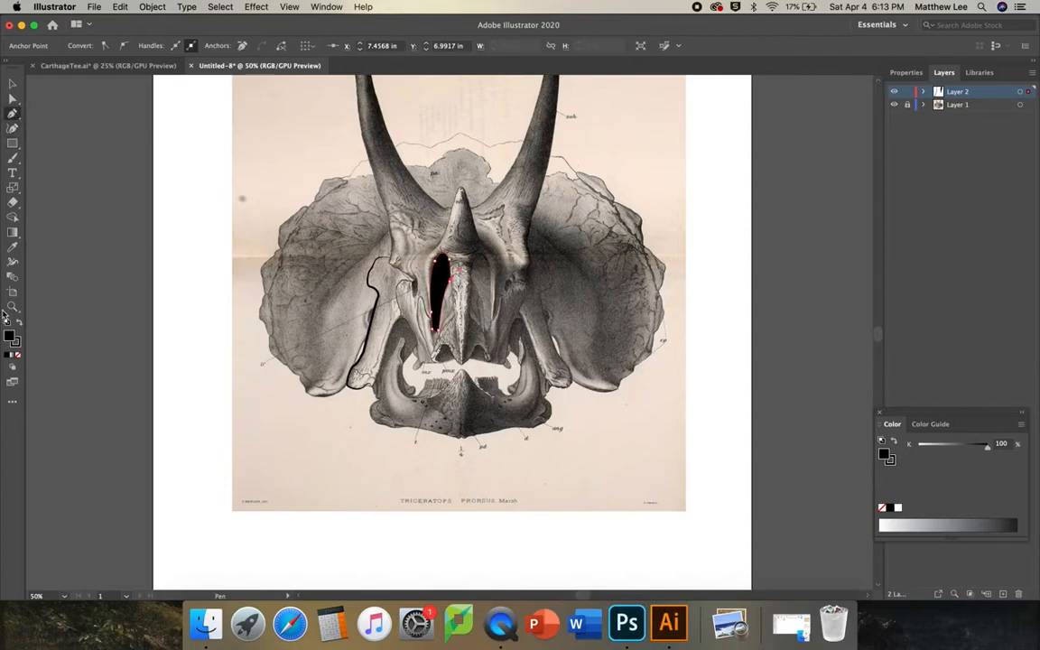
click(17, 355)
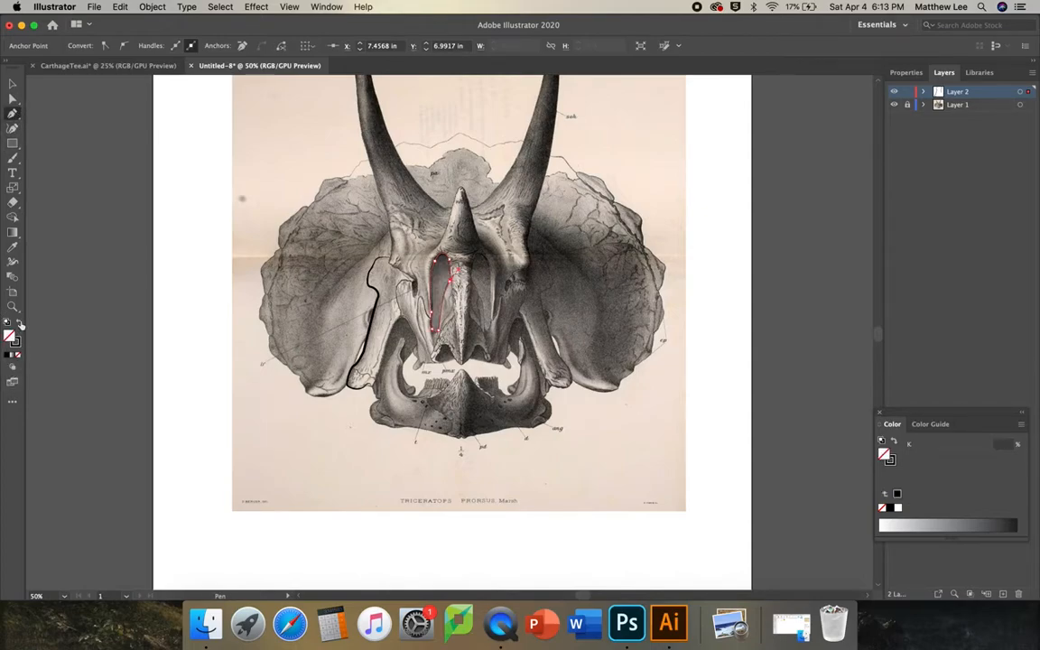
click(16, 343)
click(17, 357)
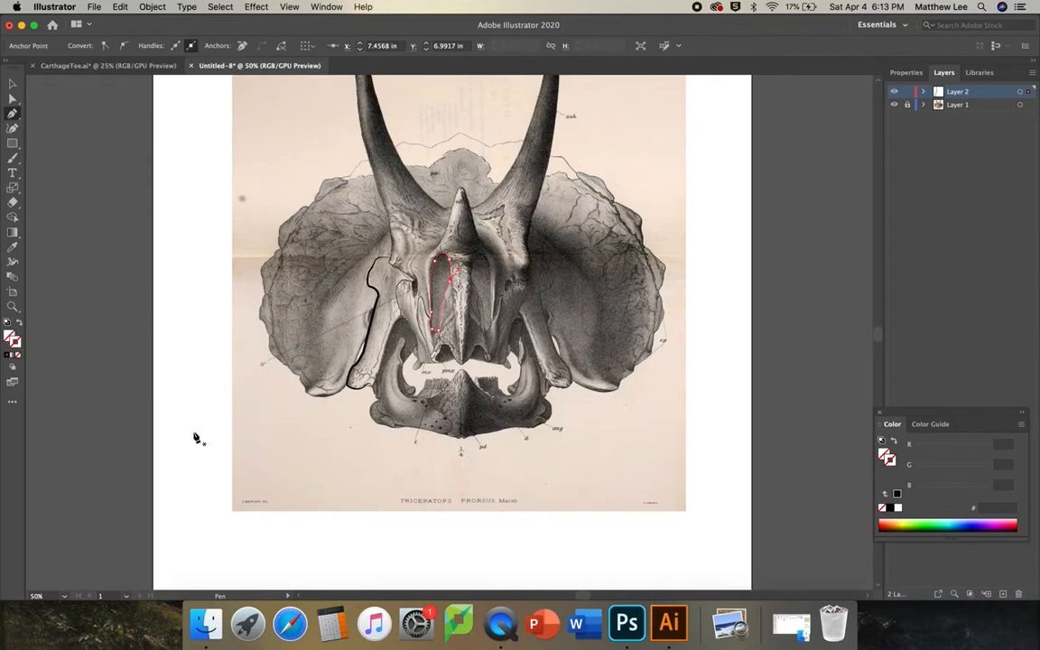
- Add a new layer above the tracing layers, and check the finished CarthageTee design once more
click(1003, 595)
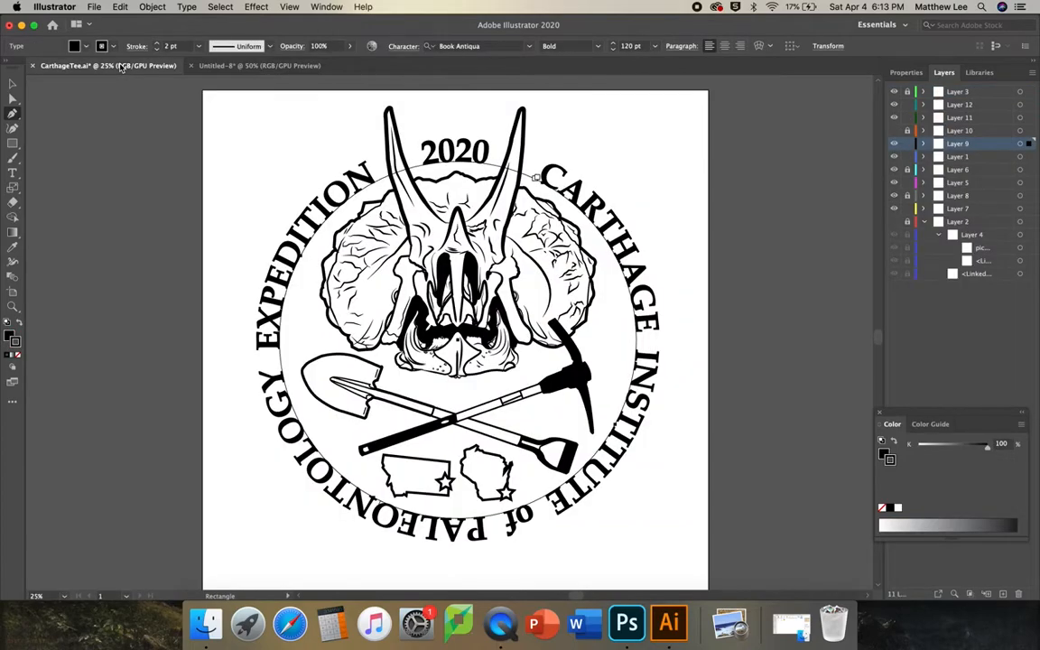
click(120, 66)
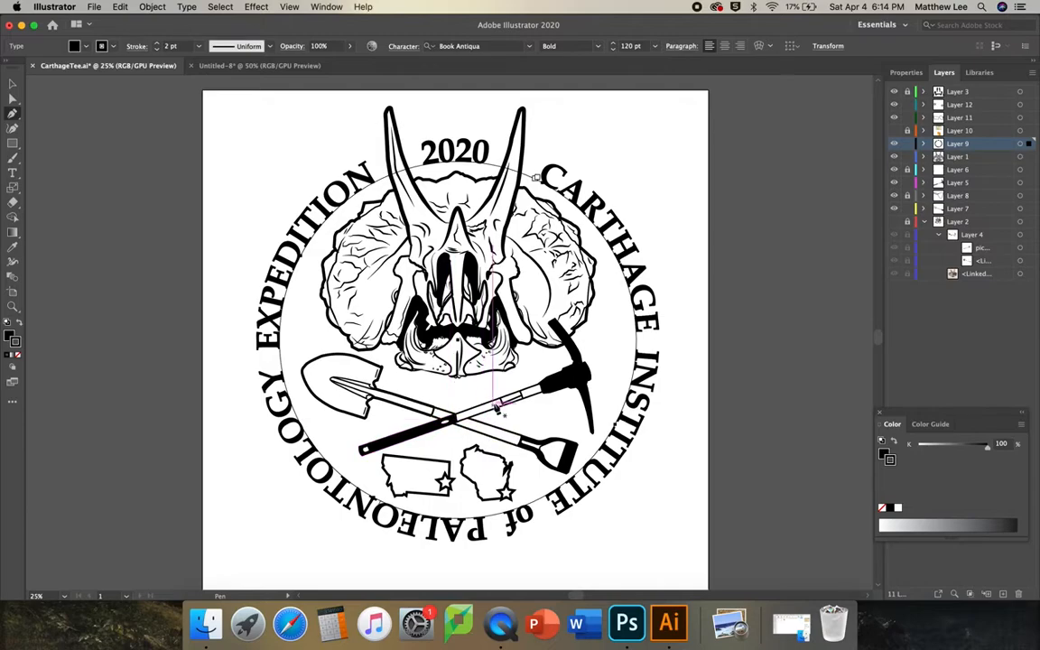
click(247, 65)
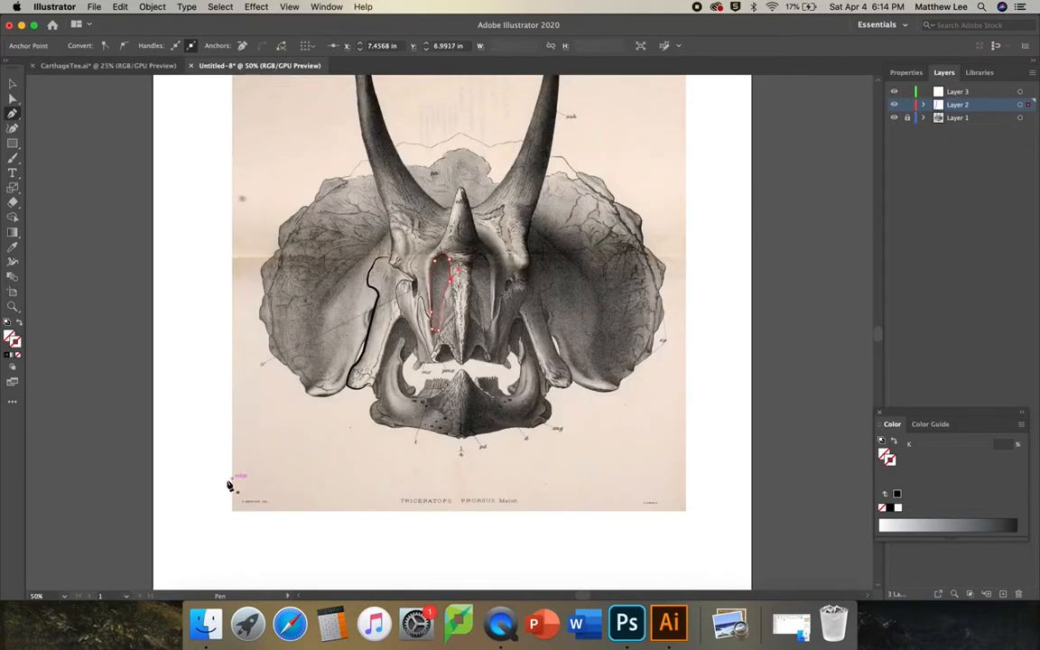
- Draw an open, downward-bowing Pen arc about 13.6 in wide across the artboard beneath the skull
click(182, 433)
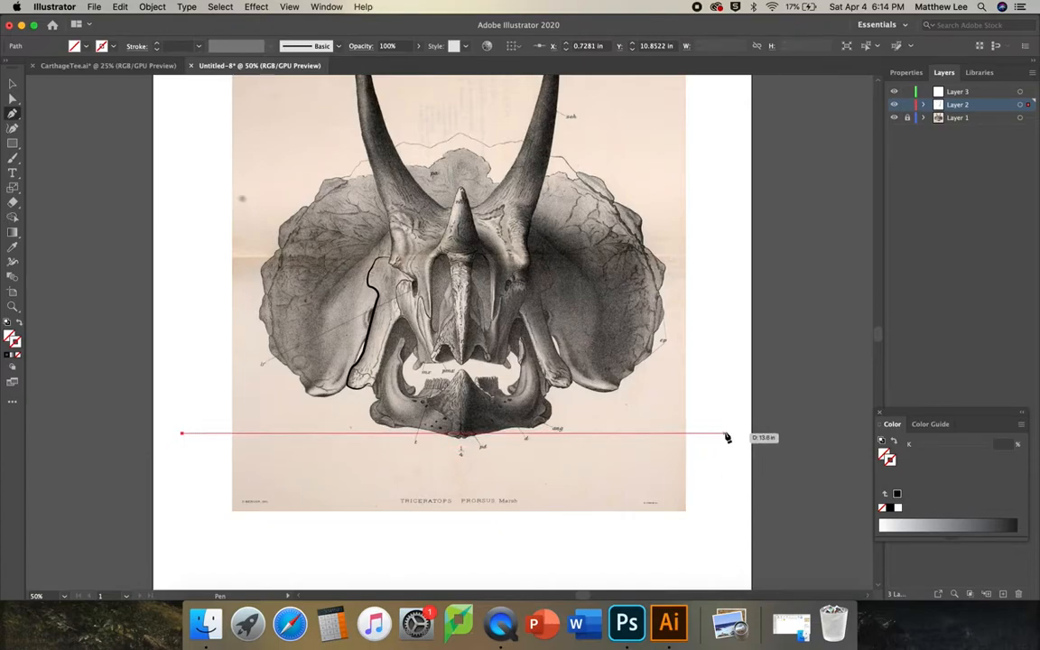
drag(727, 437, 840, 214)
scroll(531, 341, left, 5)
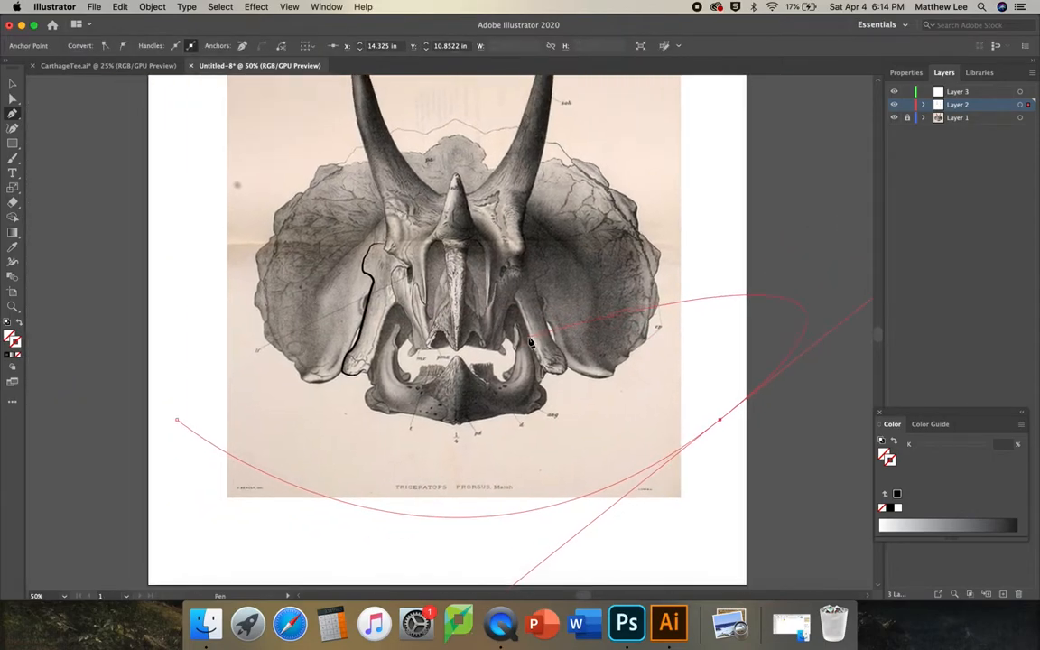
key(a)
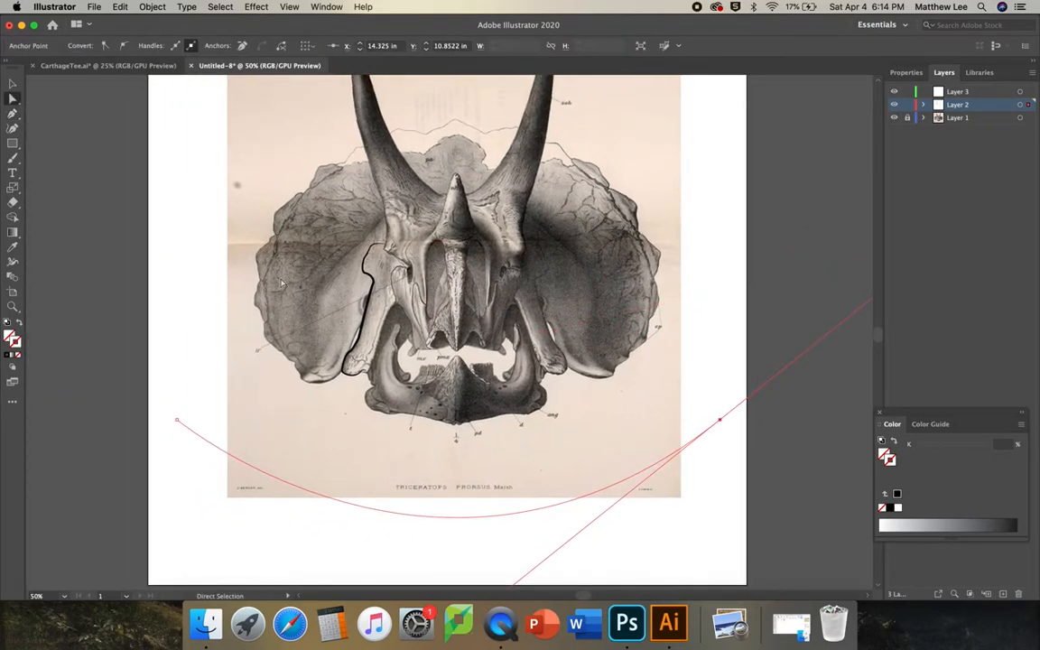
- Place type along the arc with the Type on a Path tool and set its font size to 60 pt
click(16, 173)
drag(15, 174, 50, 184)
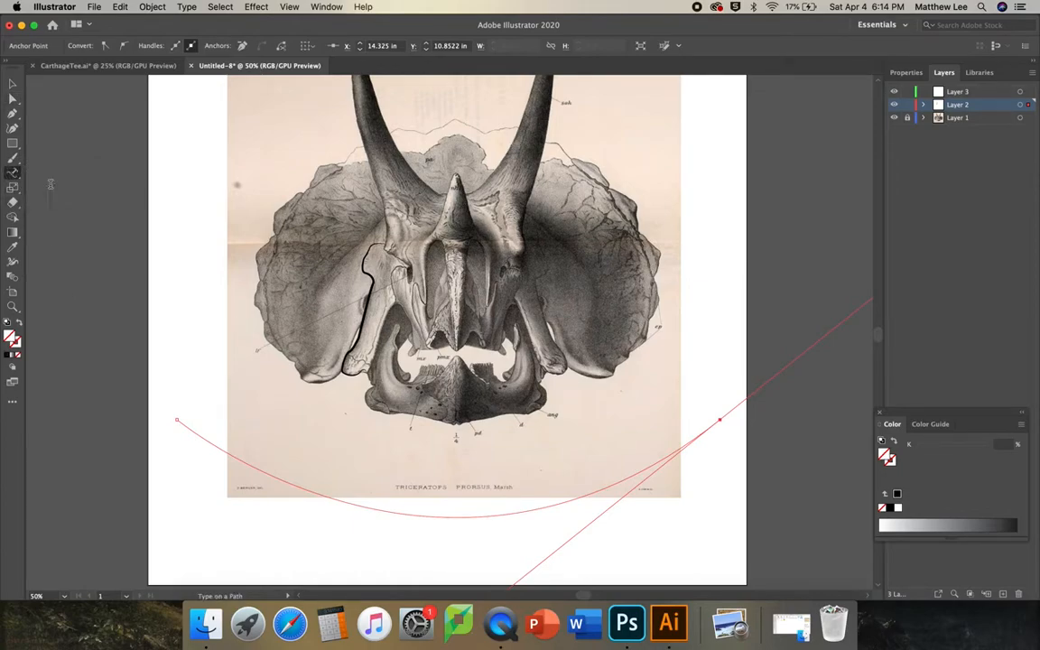
click(209, 442)
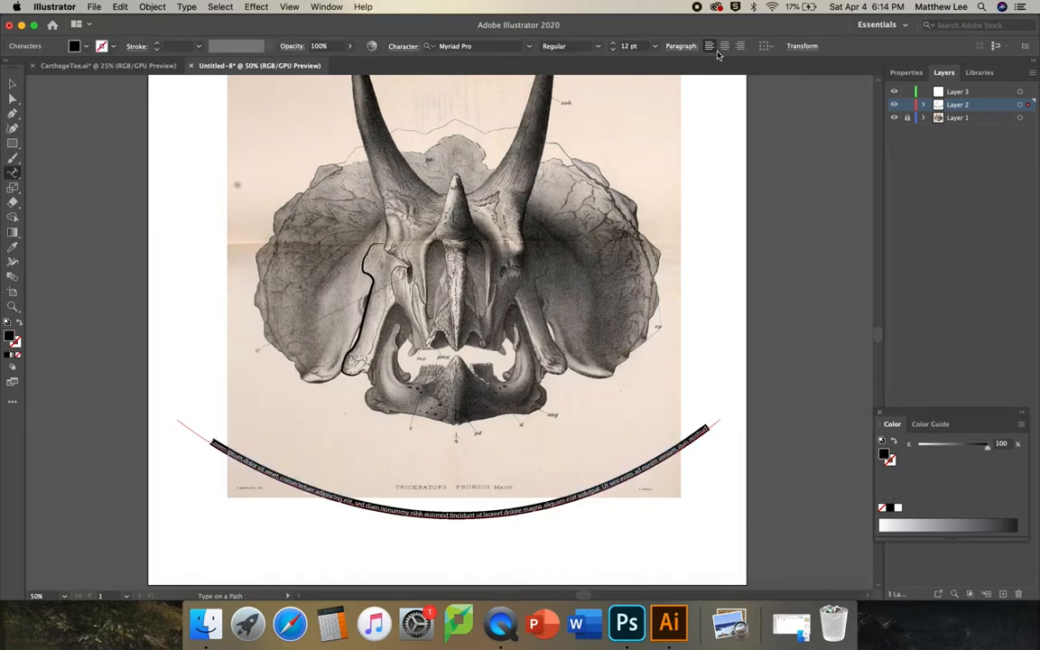
click(654, 46)
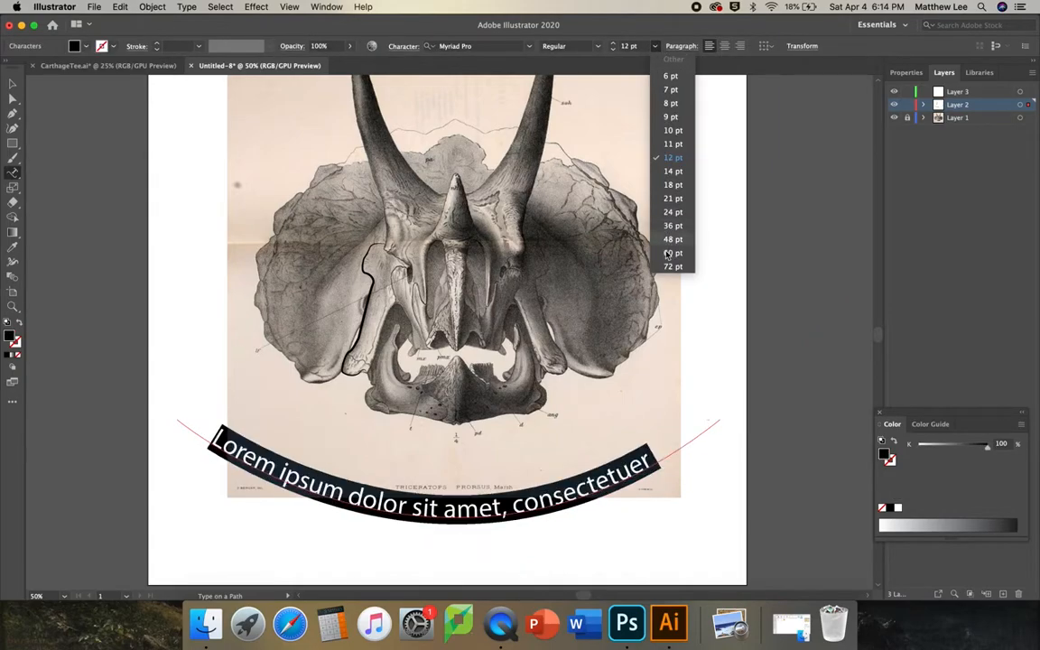
click(597, 230)
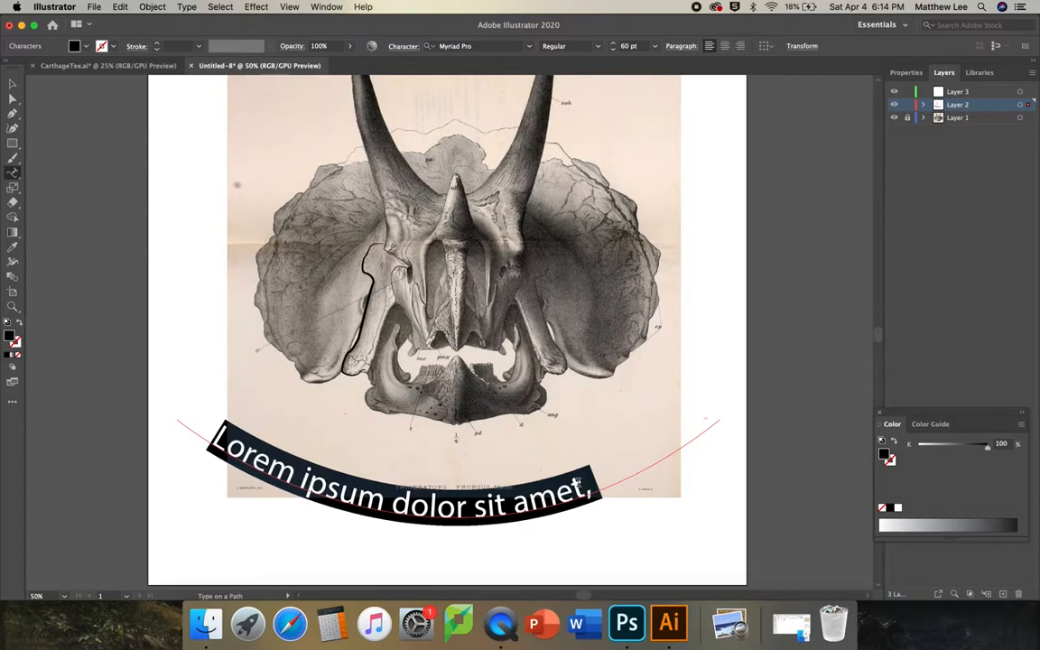
- Replace the placeholder text on the arc with "Carthage Institute of Paleontology"
text(C)
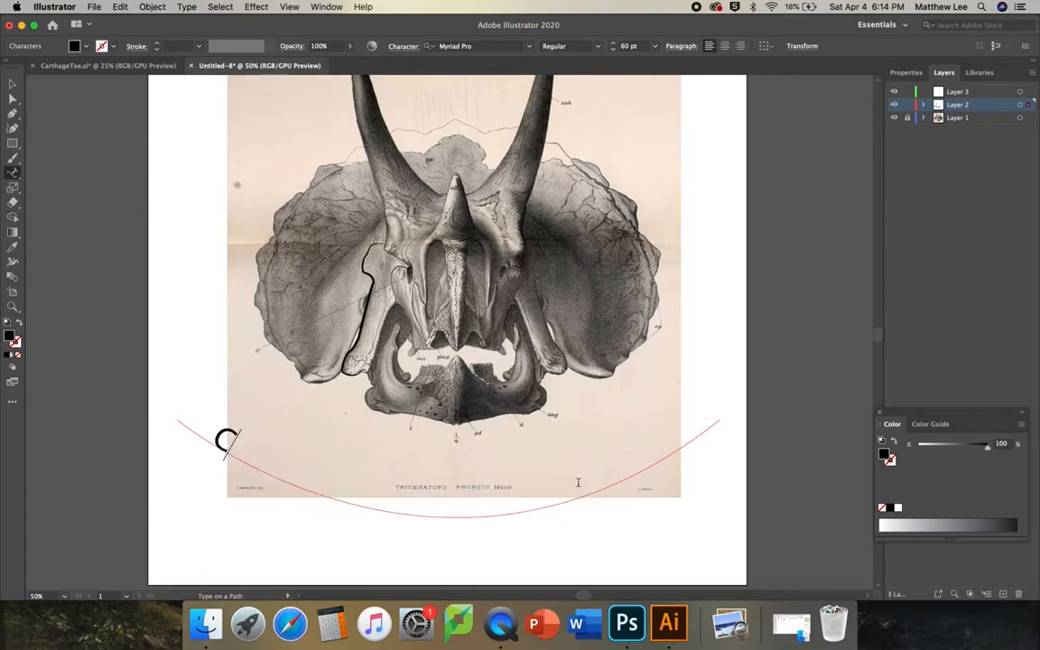
text(arthage Insti)
key(BackSpace)
text(titute of )
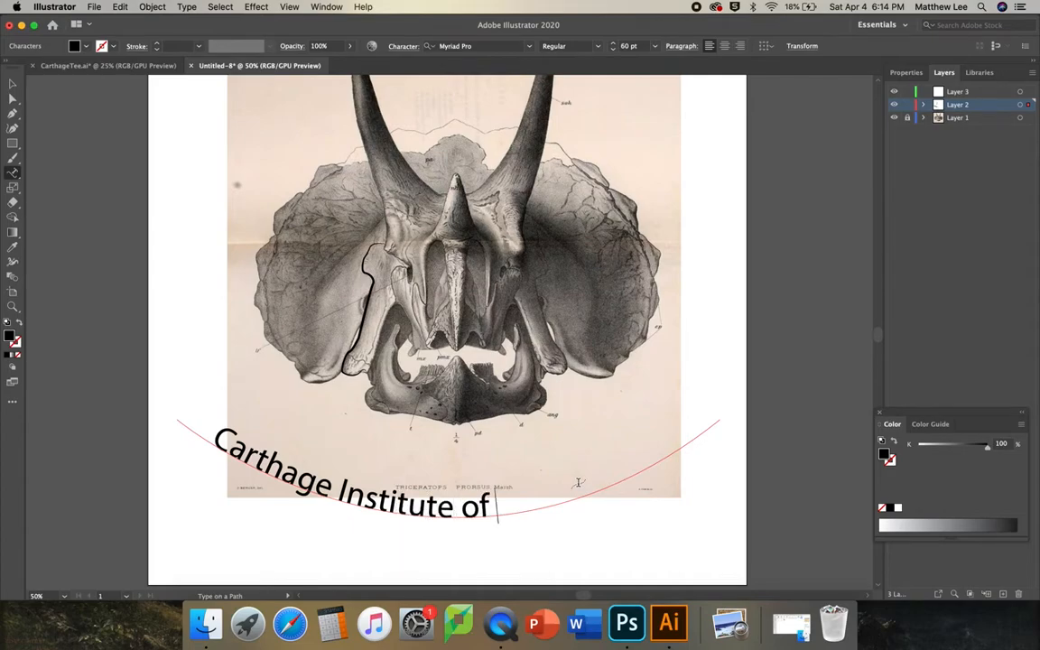
text(Paleontology)
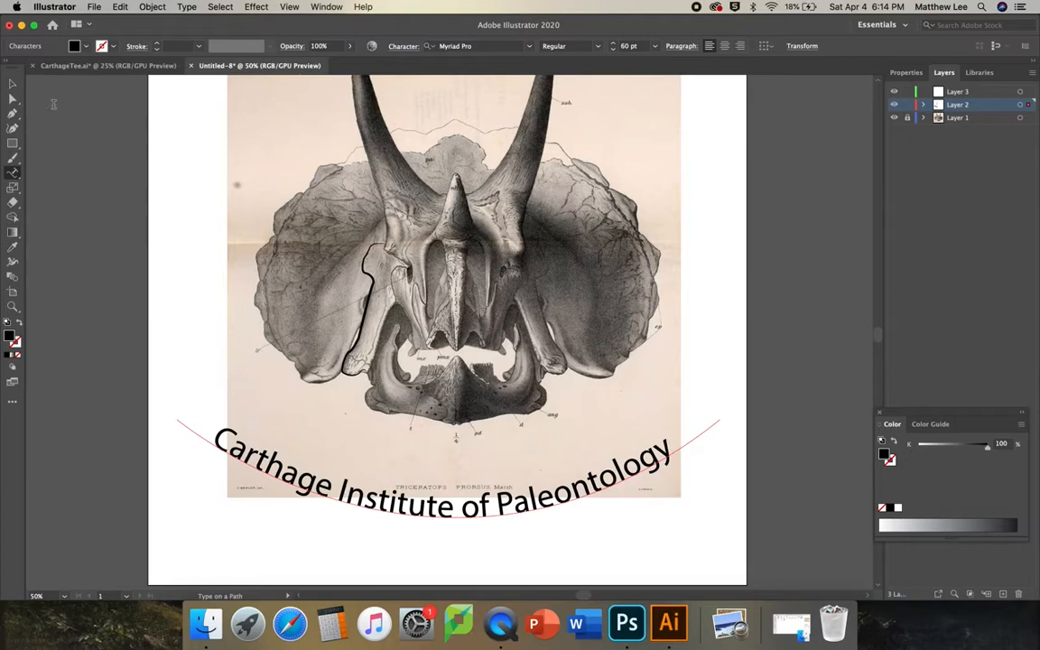
- Show the reference maps on Layer 10 of the CarthageTee document, and toggle Layer 11's visibility to check its contents
click(115, 65)
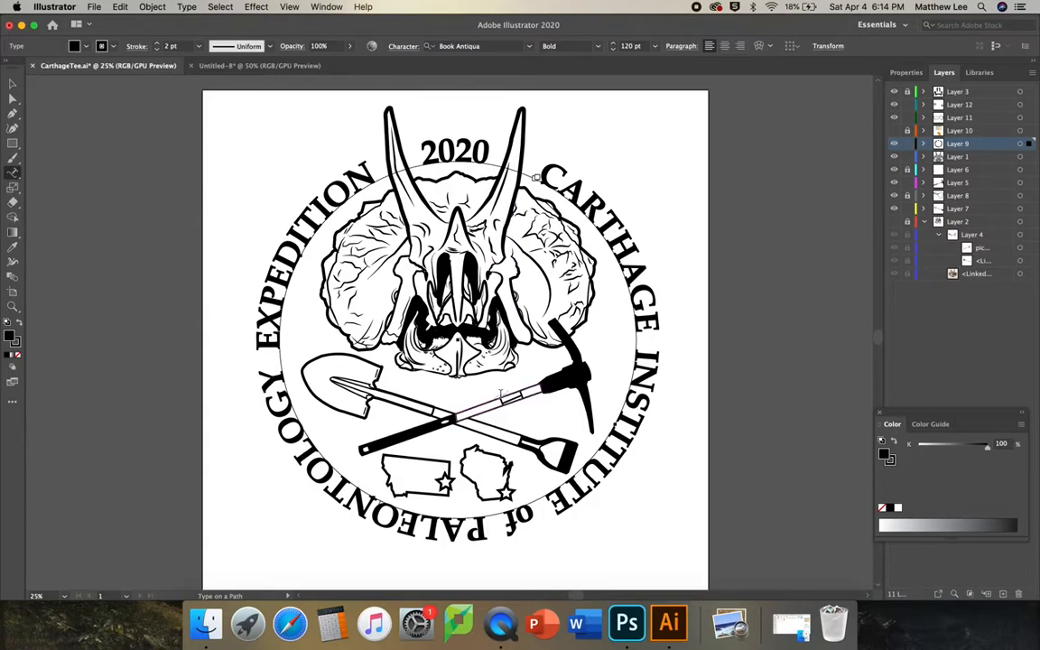
click(894, 131)
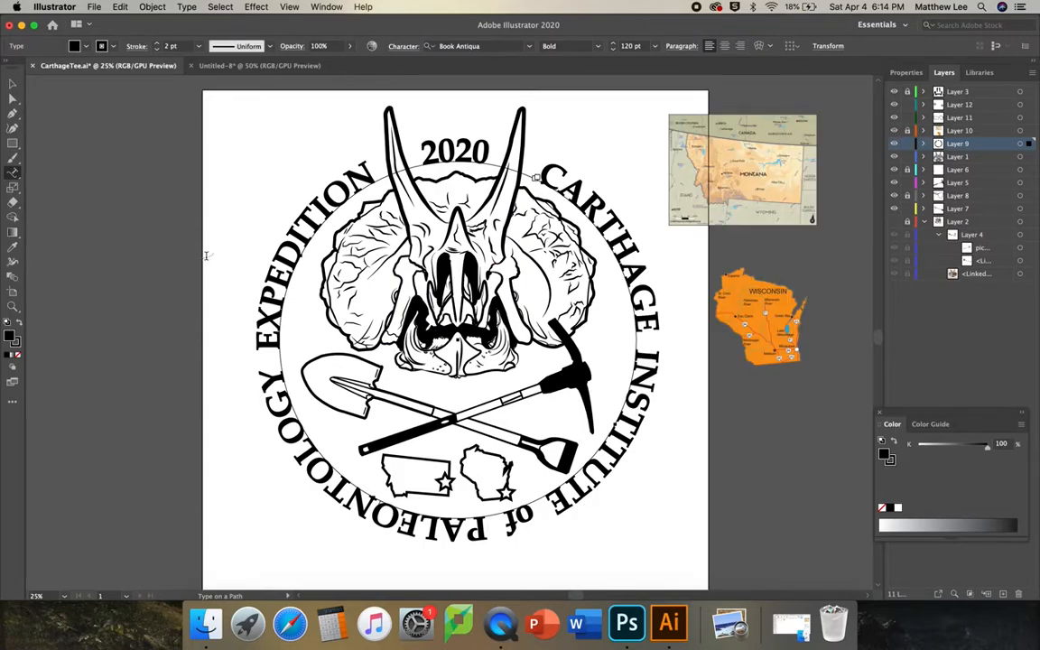
click(12, 85)
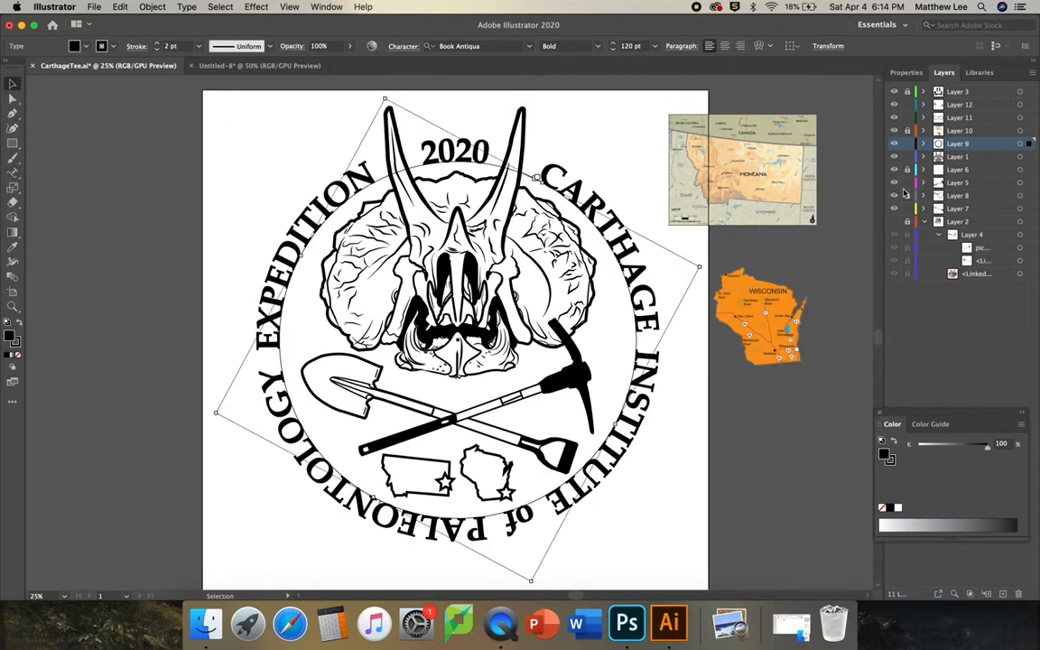
click(893, 117)
click(893, 117)
click(893, 118)
click(893, 117)
- On Layer 11, move the Montana outline onto the Montana reference map and enlarge it to about 5.87 in wide
click(959, 118)
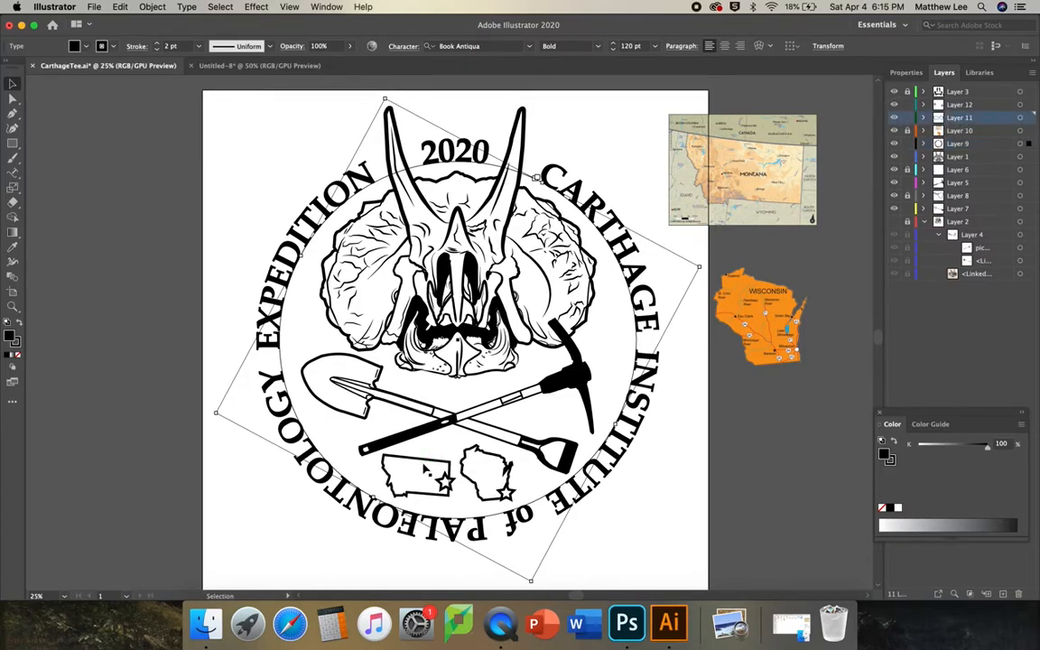
click(430, 465)
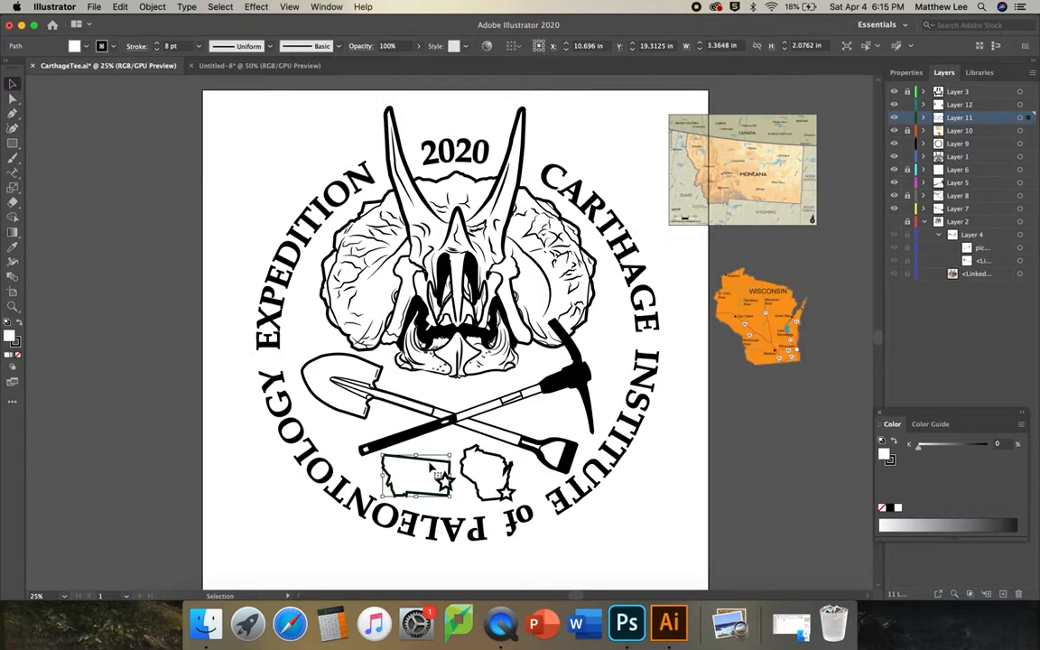
drag(430, 464, 804, 227)
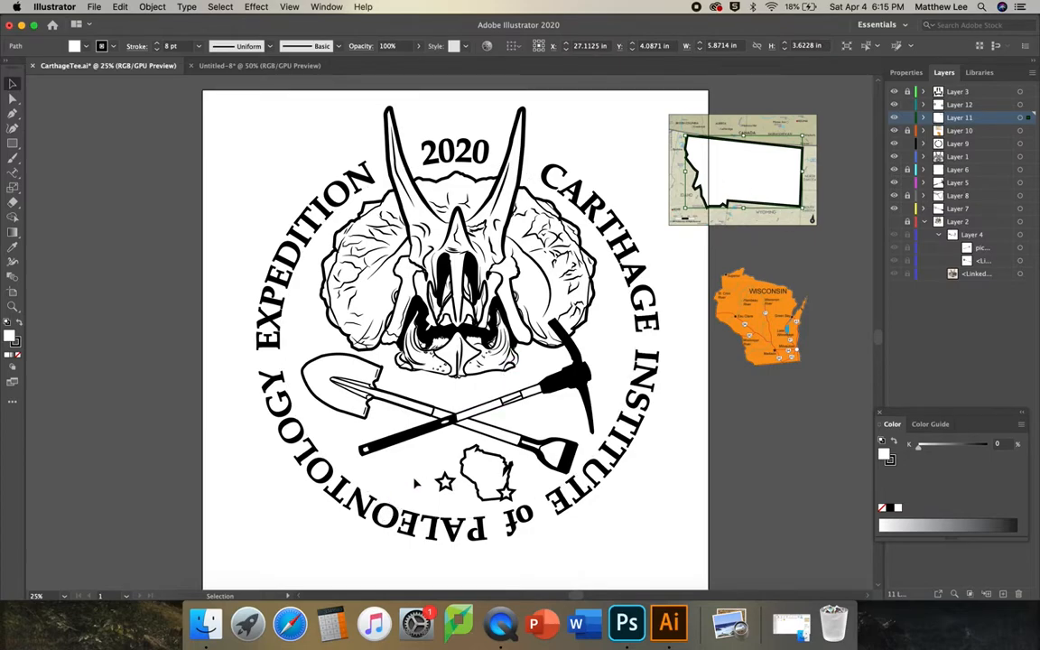
- Shrink the Montana outline to about 3.05 in wide, place it beside the Wisconsin outline, and hide the reference map layer
drag(803, 210, 758, 181)
drag(724, 172, 420, 488)
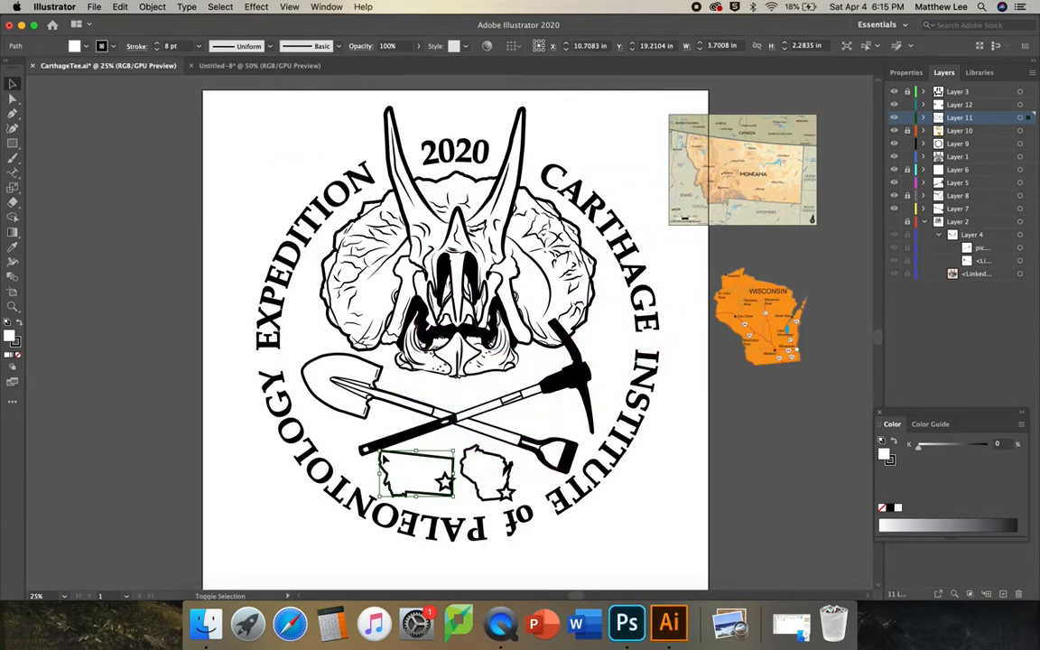
drag(379, 451, 391, 452)
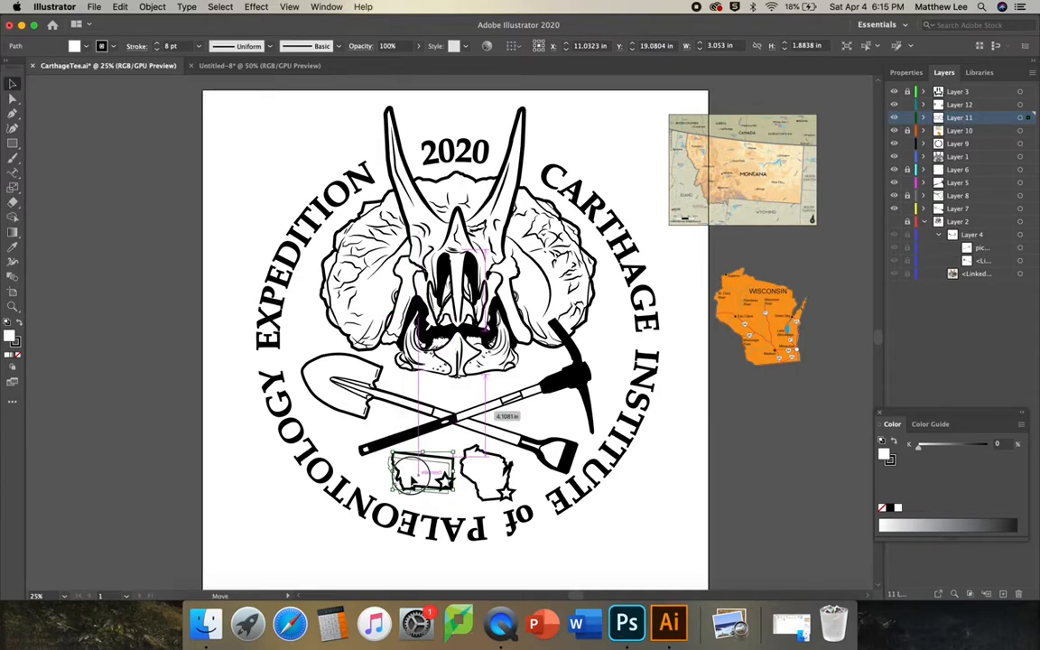
drag(418, 484, 415, 482)
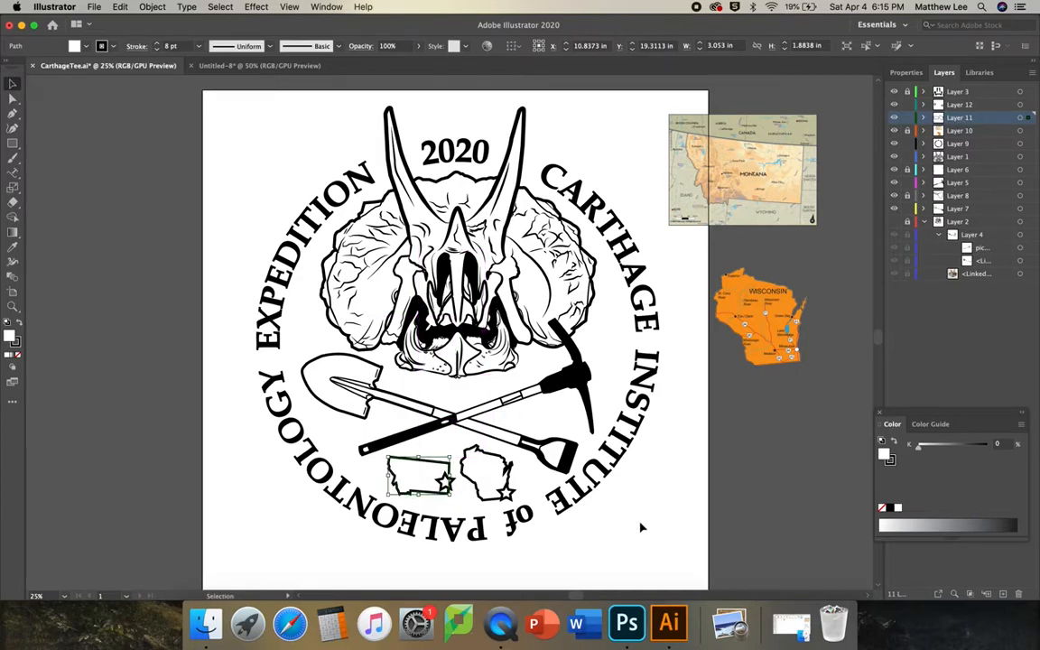
click(894, 130)
click(758, 357)
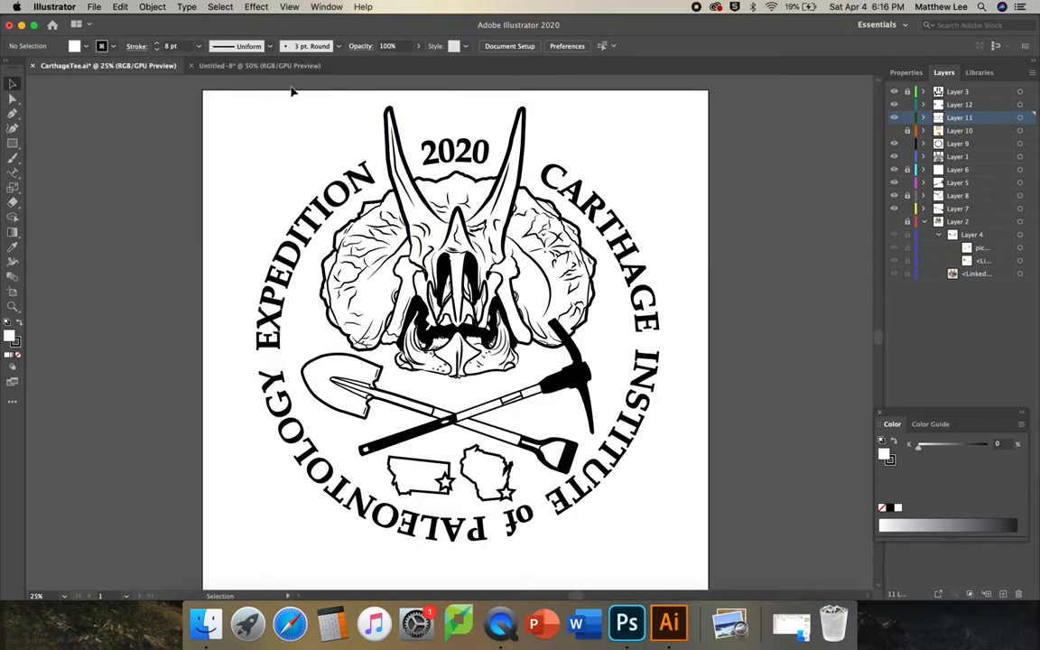
click(261, 66)
scroll(274, 216, up, 5)
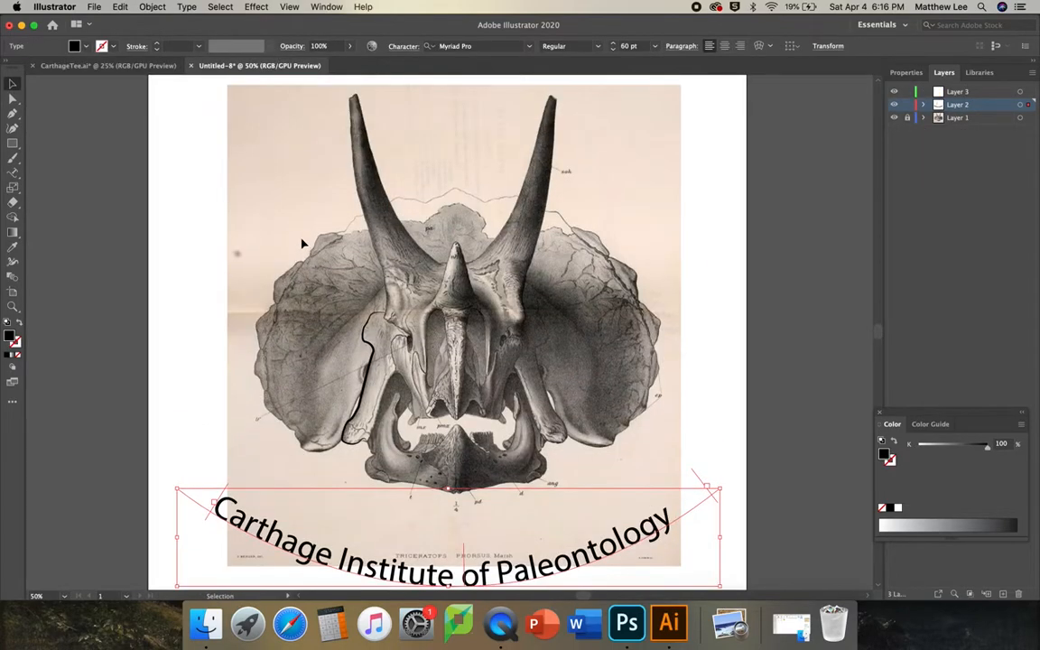
scroll(279, 250, down, 2)
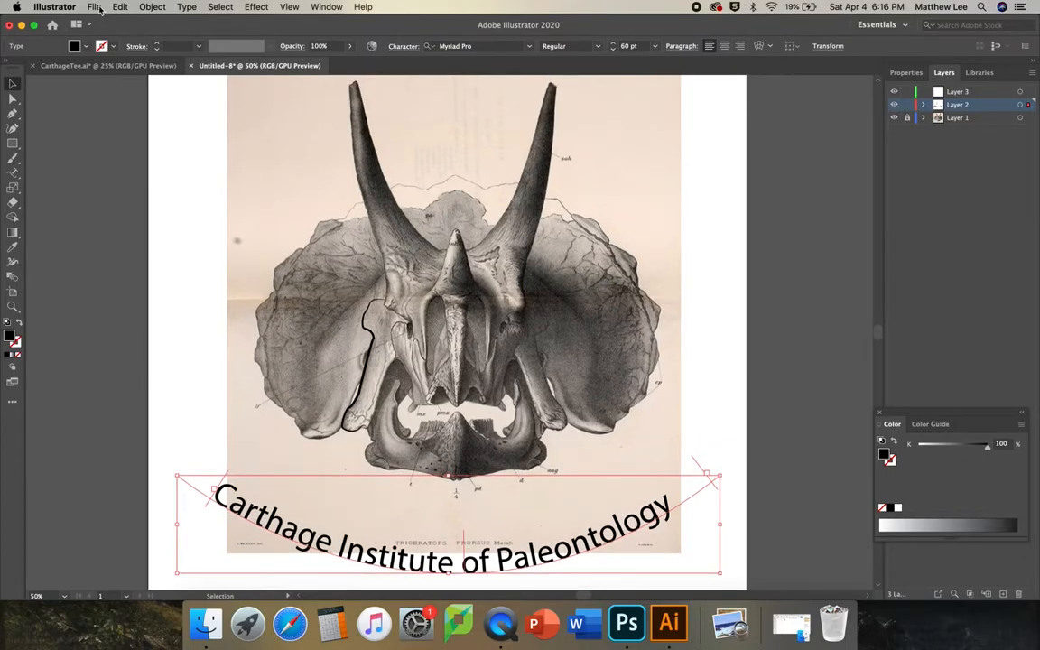
- In the CarthageTee document, replace a digit of the 2020 lettering on the circular path with 1
click(135, 63)
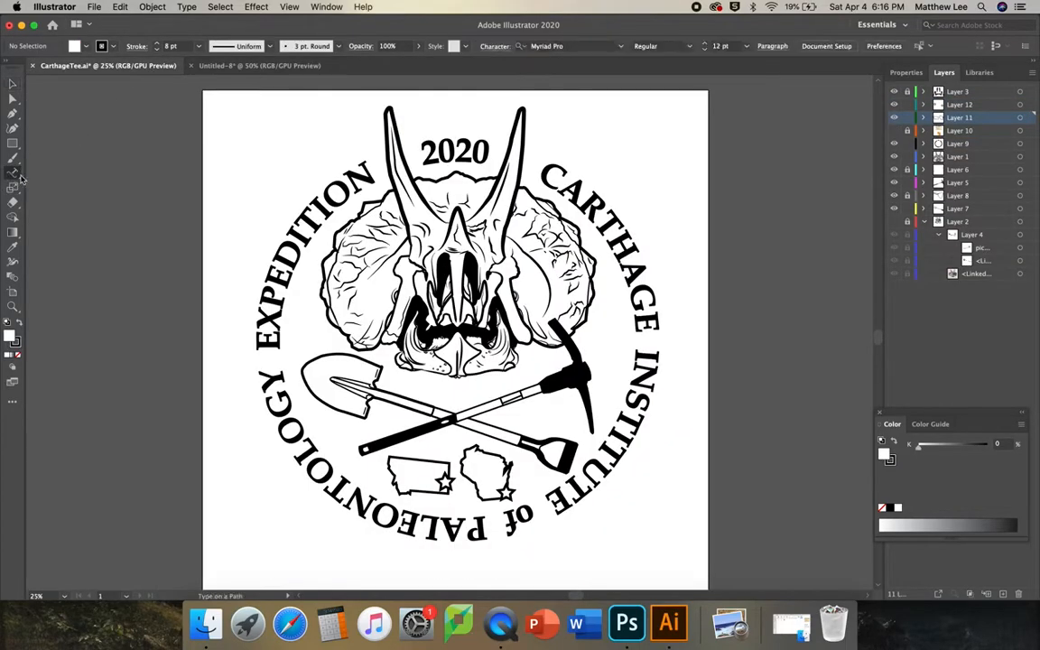
click(473, 152)
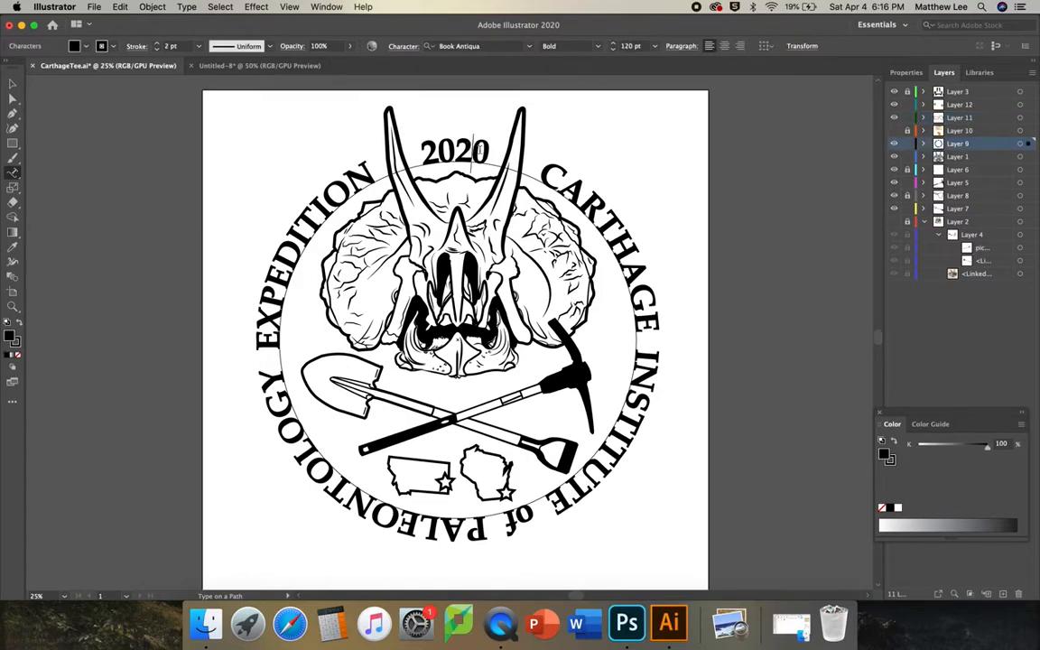
key(BackSpace)
text(1)
- Start exporting the Untitled-8 document with the Export As command, choosing JPEG (jpg) as the format
click(249, 66)
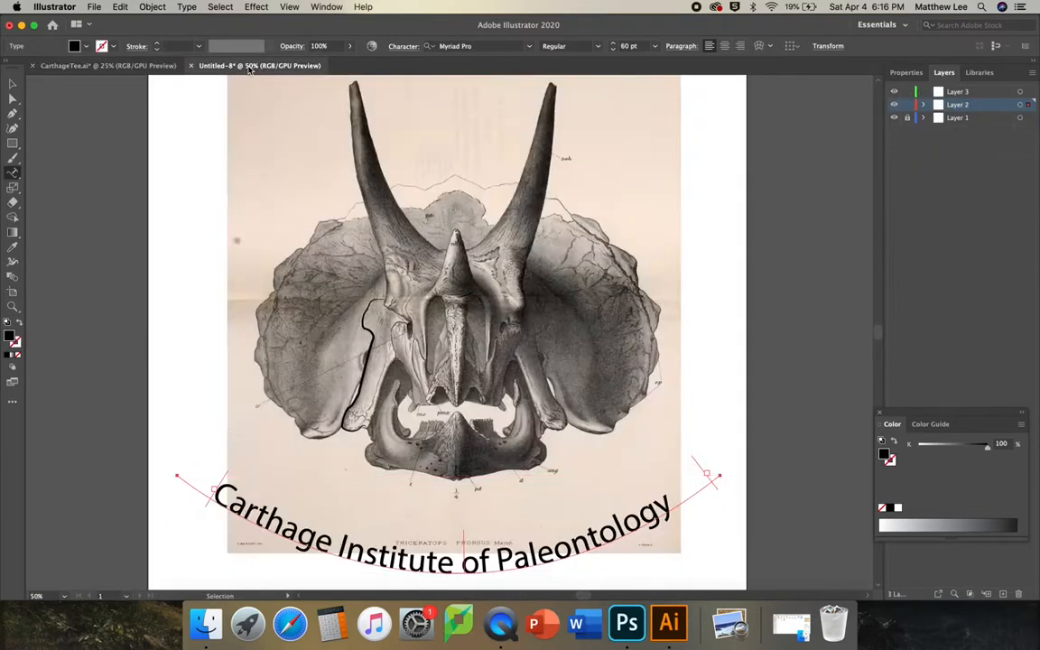
click(94, 6)
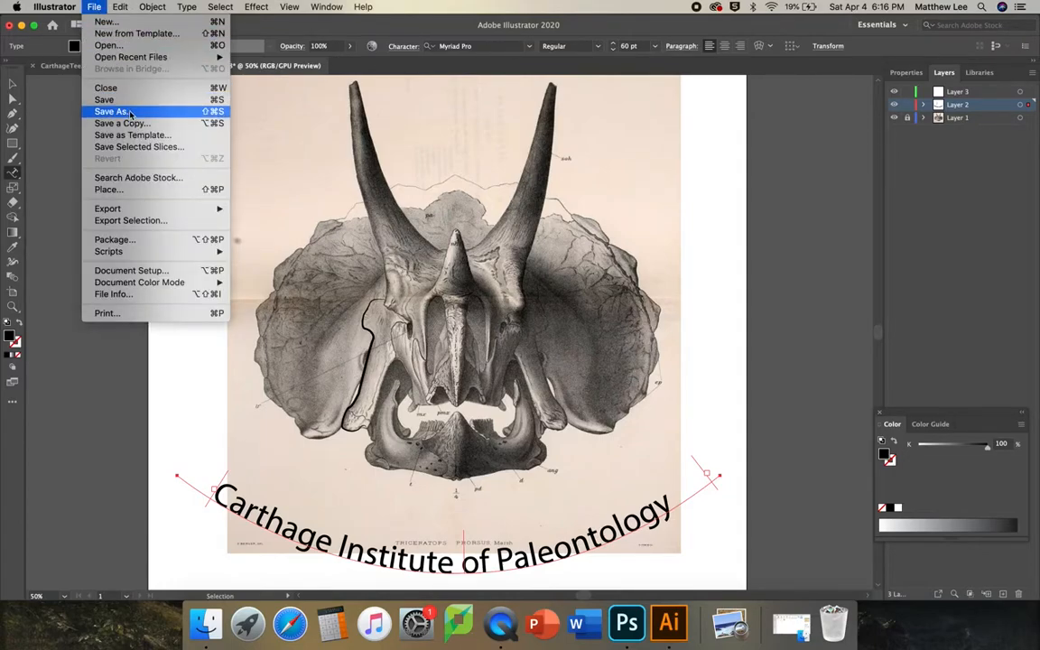
mouse_move(181, 208)
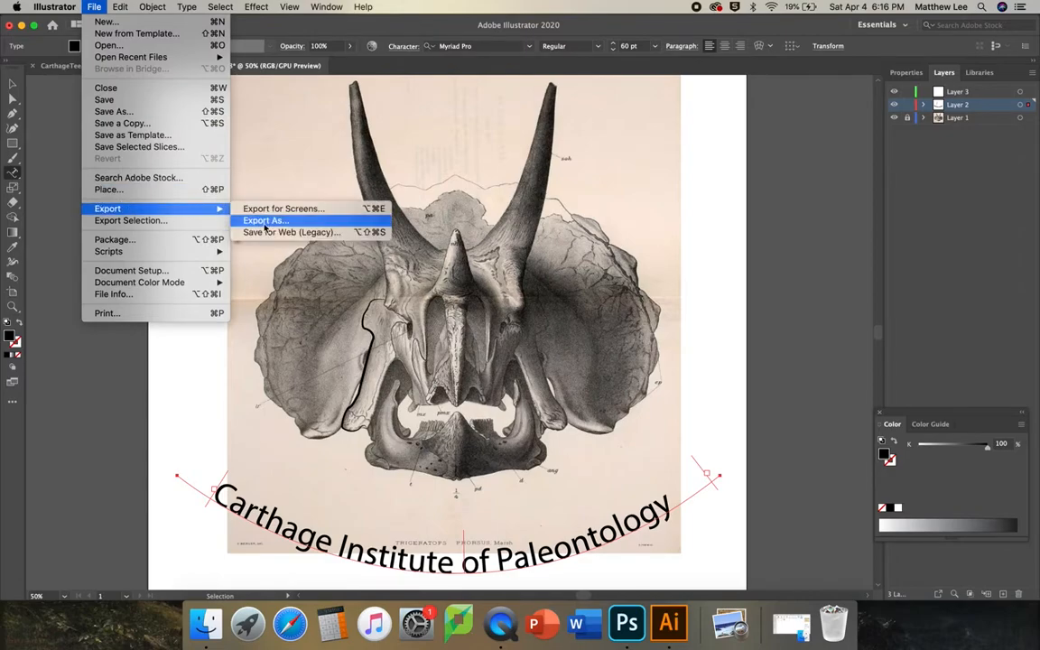
click(265, 222)
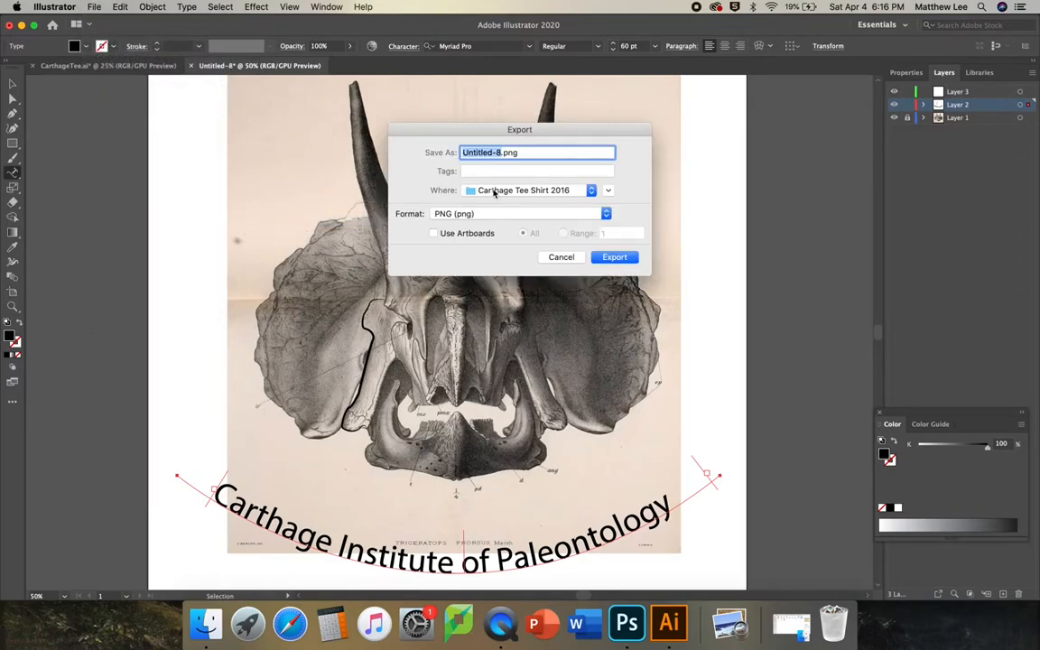
click(451, 213)
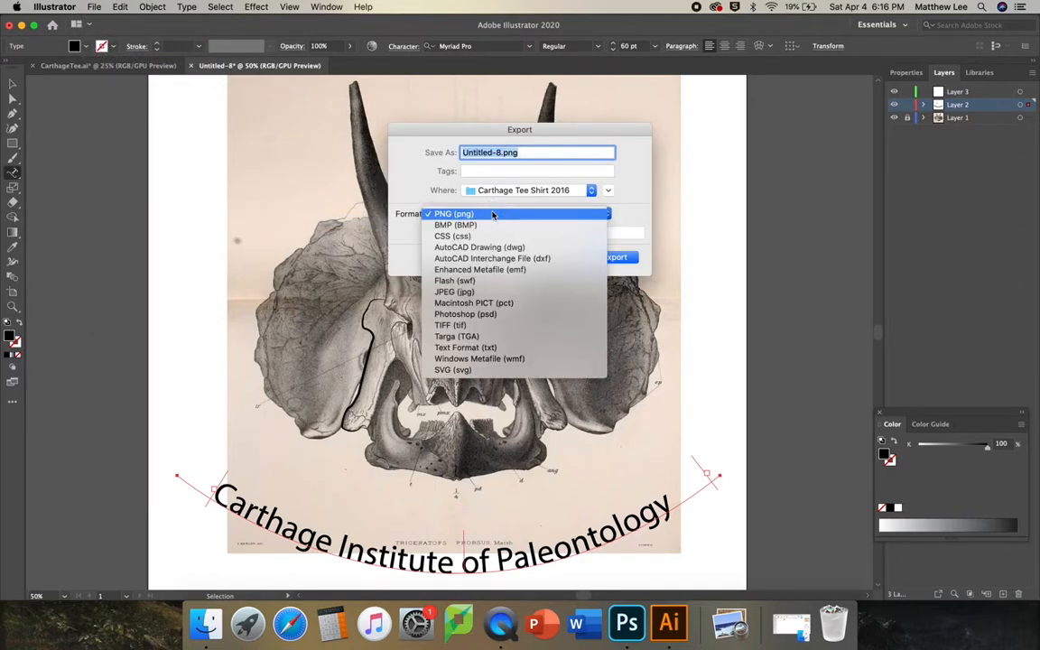
click(475, 293)
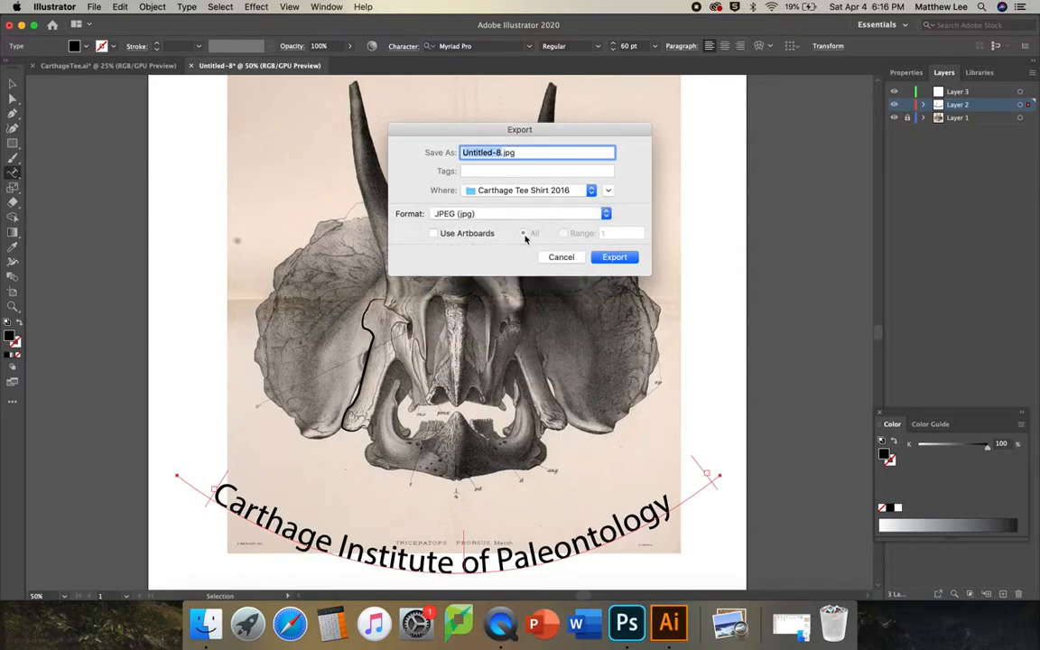
- Name the file with the prefix "lastname_firstname_" and the ending "Logo", export the JPEG, and return to the CarthageTee document
text(lastname_firstname_)
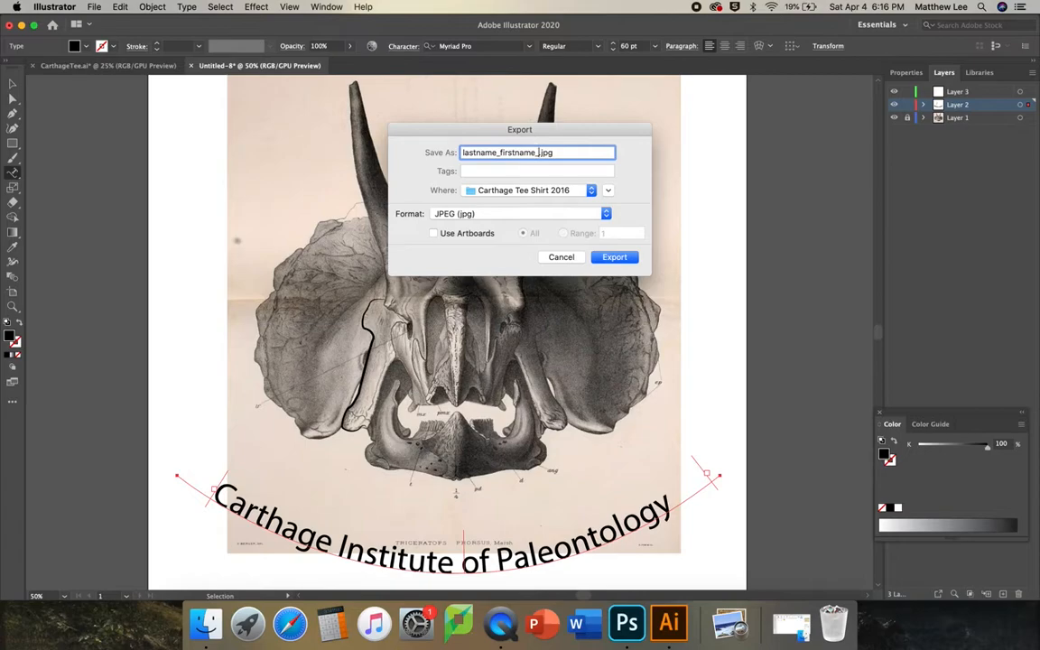
text(NP)
key(BackSpace)
text(Logo)
click(609, 257)
click(616, 481)
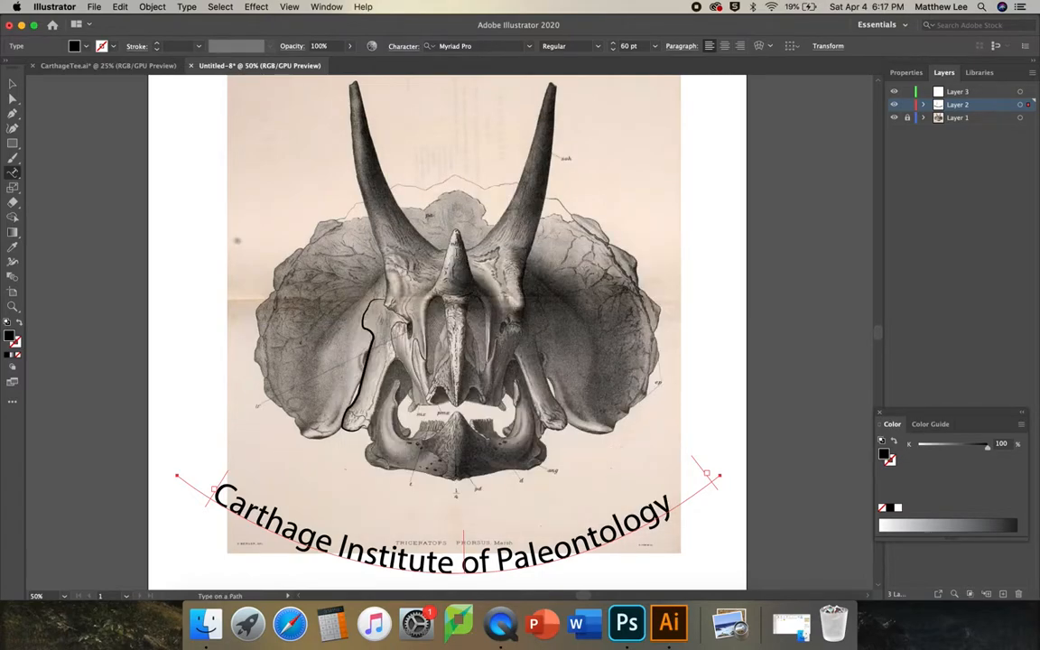
click(115, 67)
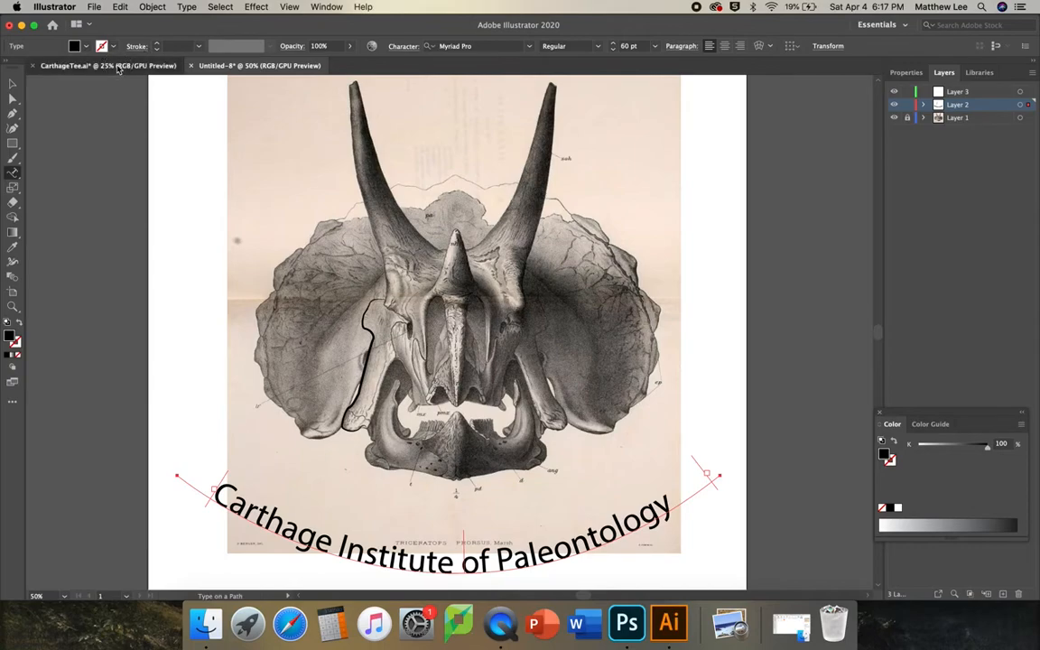